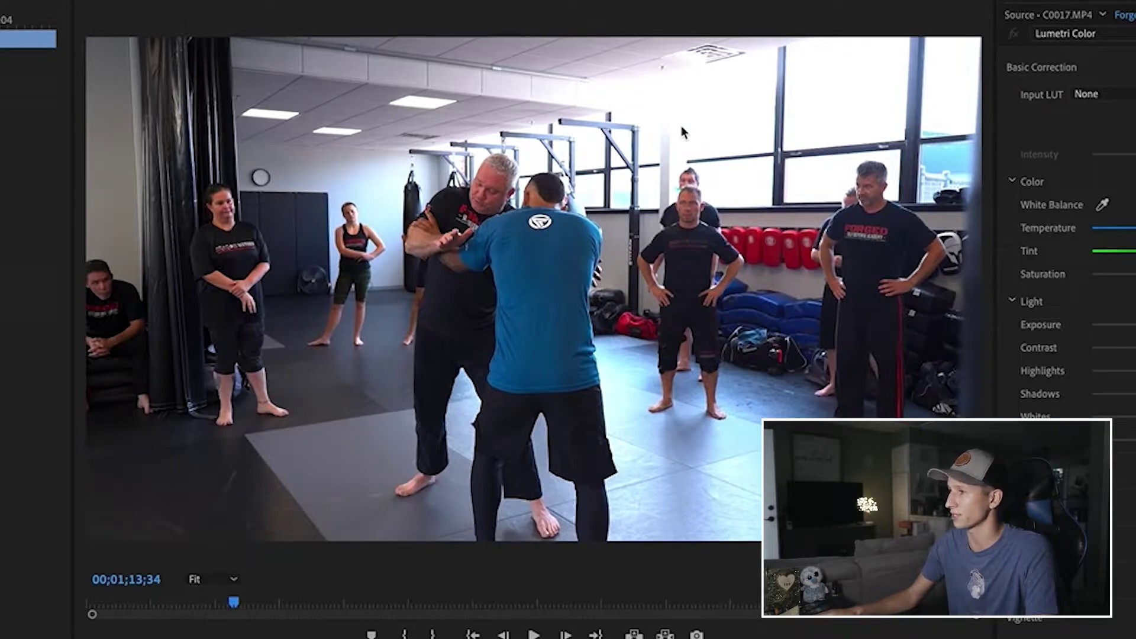
# Switch to the Color workspace, show Lumetri Scopes for C0017.MP4, and open the scope settings.
pyautogui.press('space')
pyautogui.press('space')
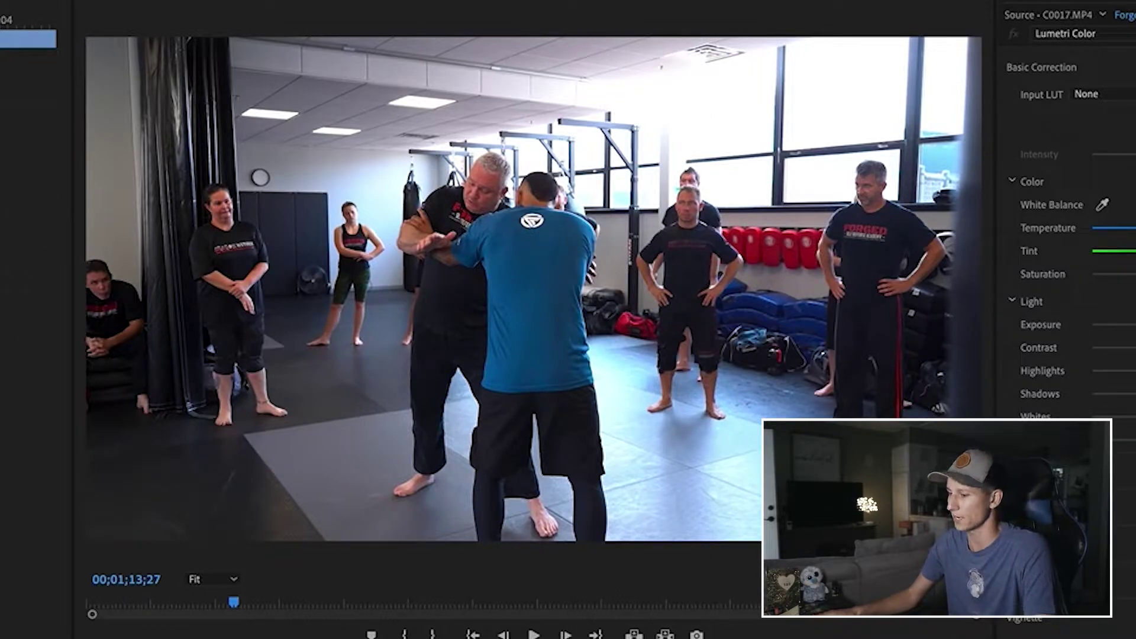
pyautogui.press('Left')
pyautogui.press('Left')
pyautogui.press('Left')
pyautogui.press('Left')
pyautogui.press('Left')
pyautogui.press('Left')
pyautogui.press('Left')
pyautogui.press('Left')
pyautogui.press('Left')
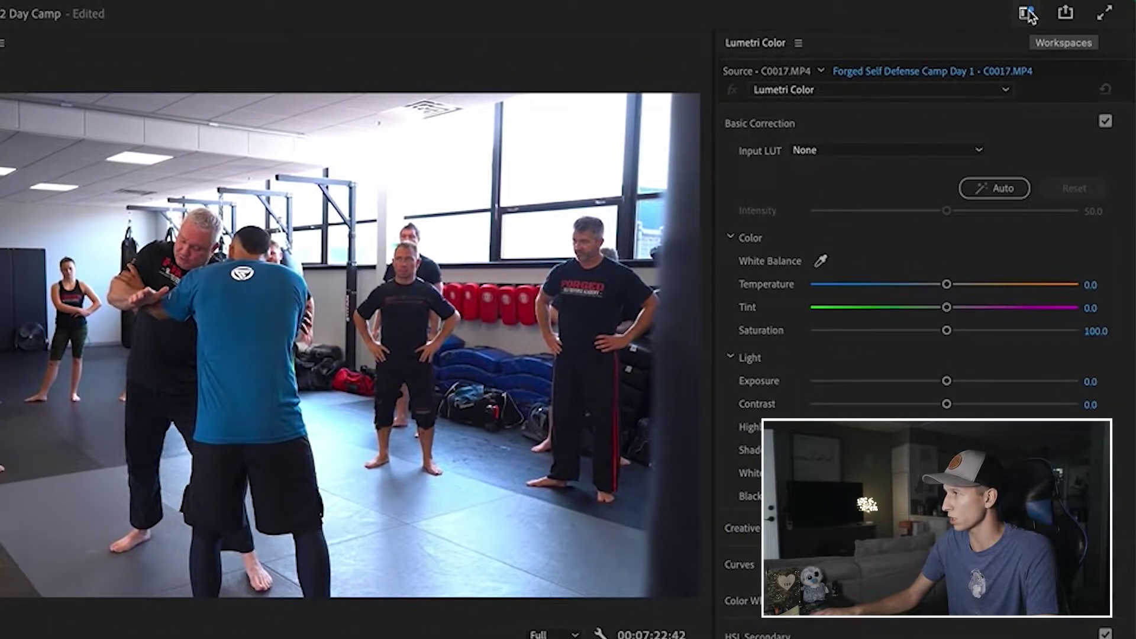
pyautogui.click(1026, 13)
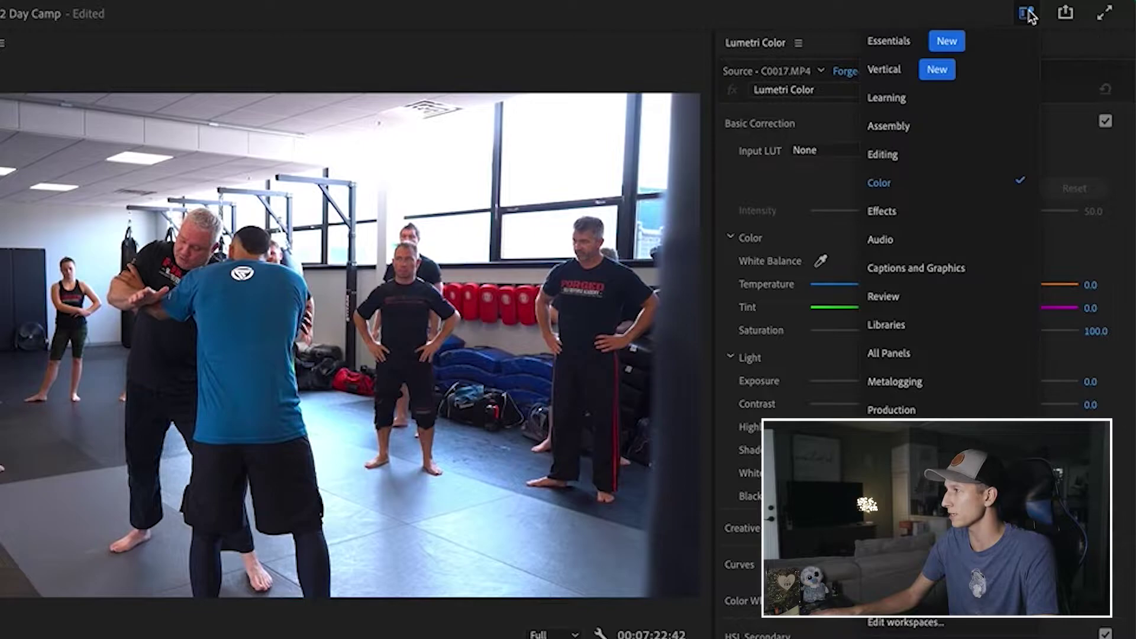
pyautogui.click(904, 188)
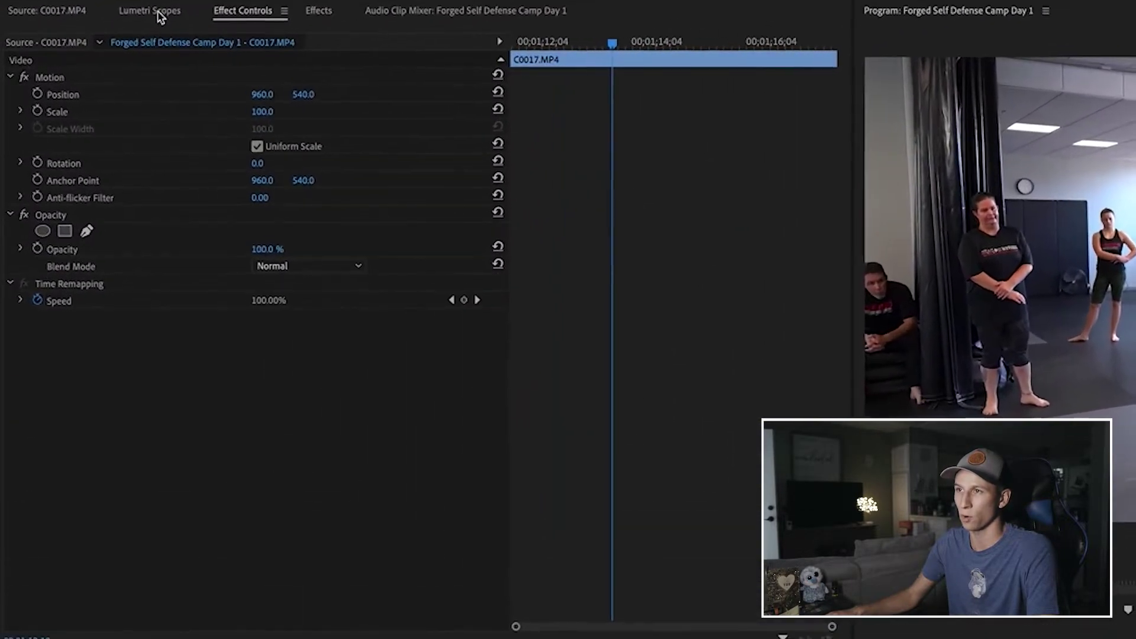
pyautogui.click(82, 34)
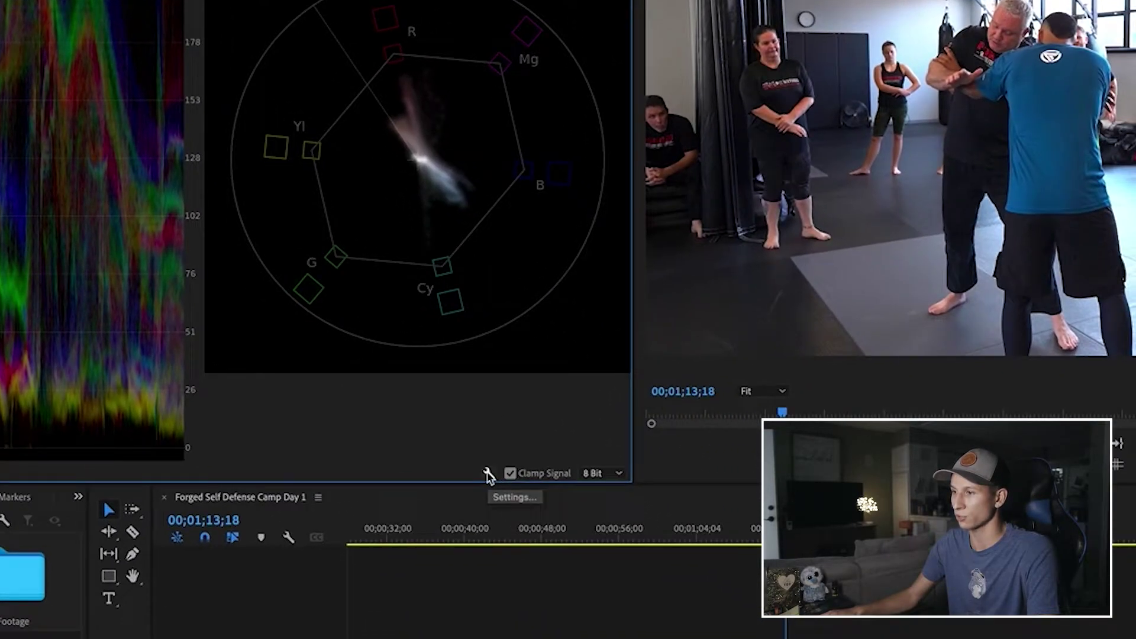
pyautogui.click(489, 475)
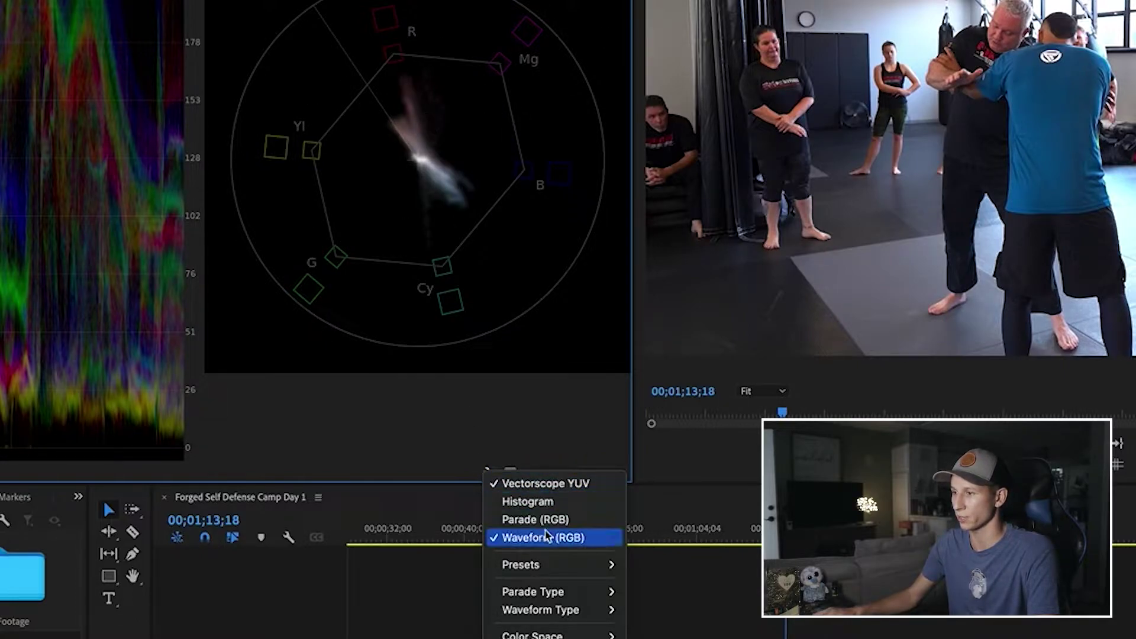
# Close the scope settings menu, keeping Waveform (RGB) enabled.
pyautogui.press('Escape')
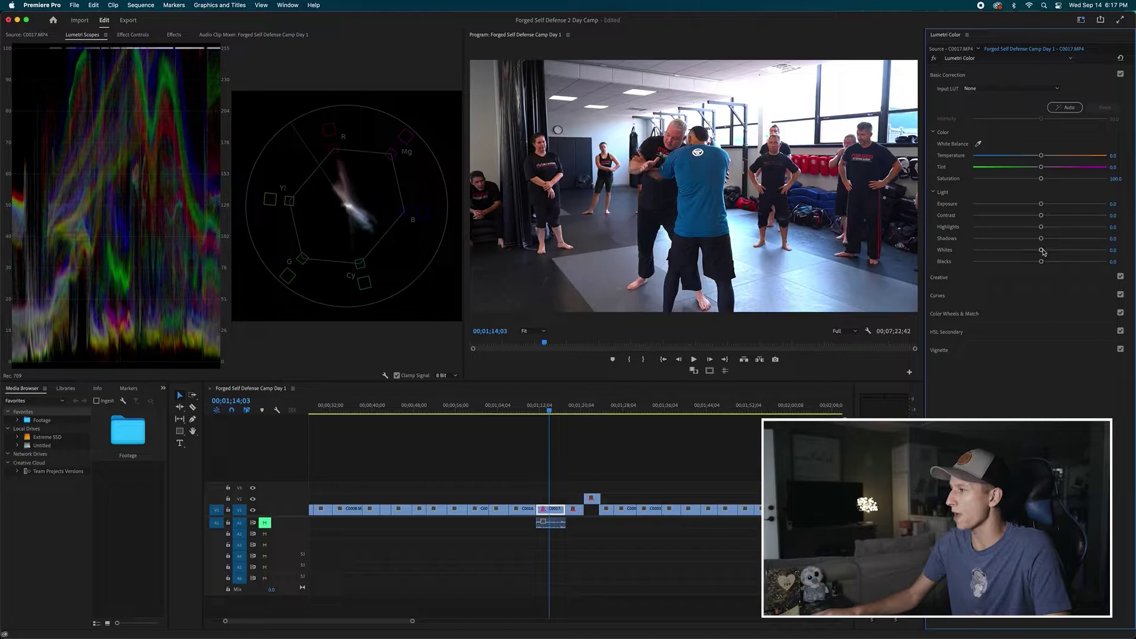
# Lower Whites to -48.5 and Highlights to about -49.2 in Basic Correction.
pyautogui.moveTo(1042, 250); pyautogui.dragTo(961, 256)
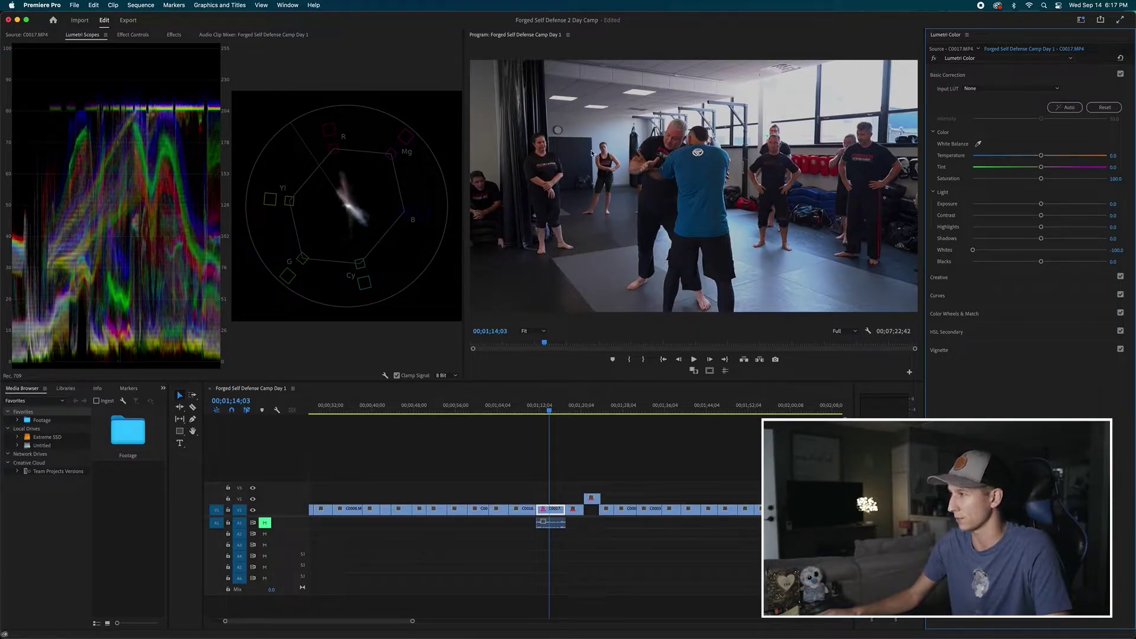
pyautogui.moveTo(974, 250); pyautogui.dragTo(1006, 251)
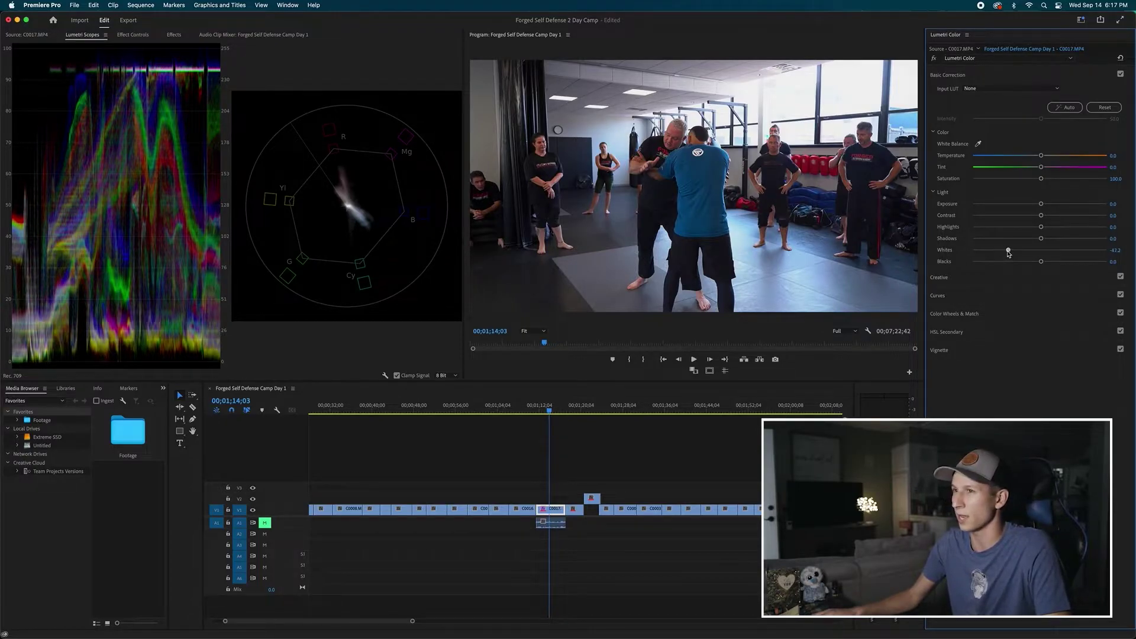
pyautogui.moveTo(1009, 253); pyautogui.dragTo(1007, 251)
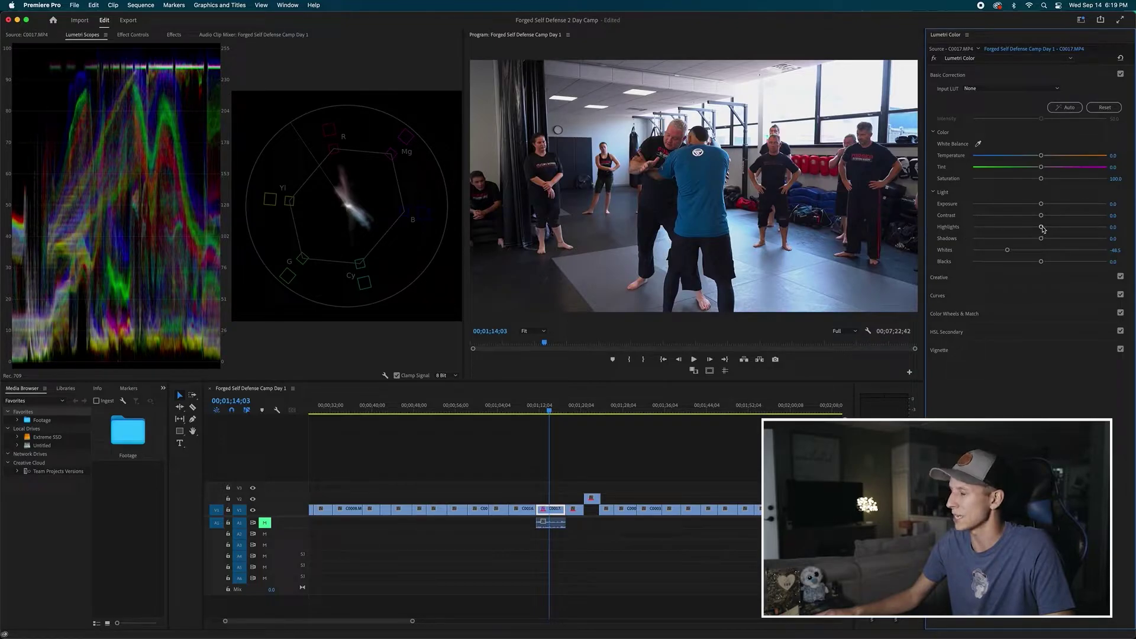
pyautogui.moveTo(1045, 229); pyautogui.dragTo(1011, 230)
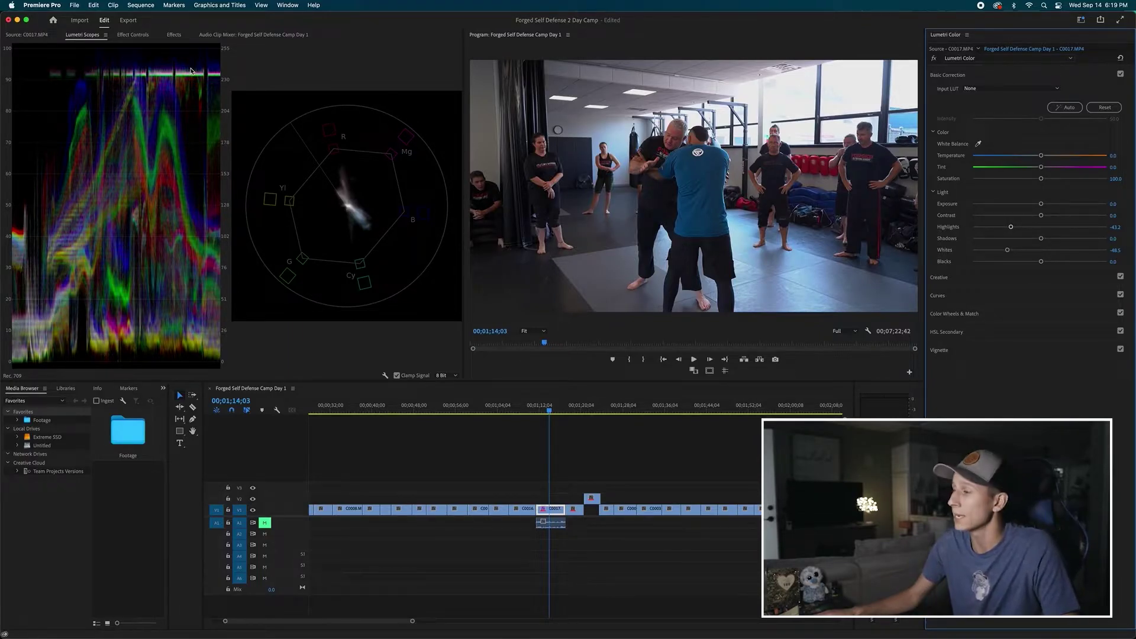
pyautogui.moveTo(1011, 229); pyautogui.dragTo(1008, 230)
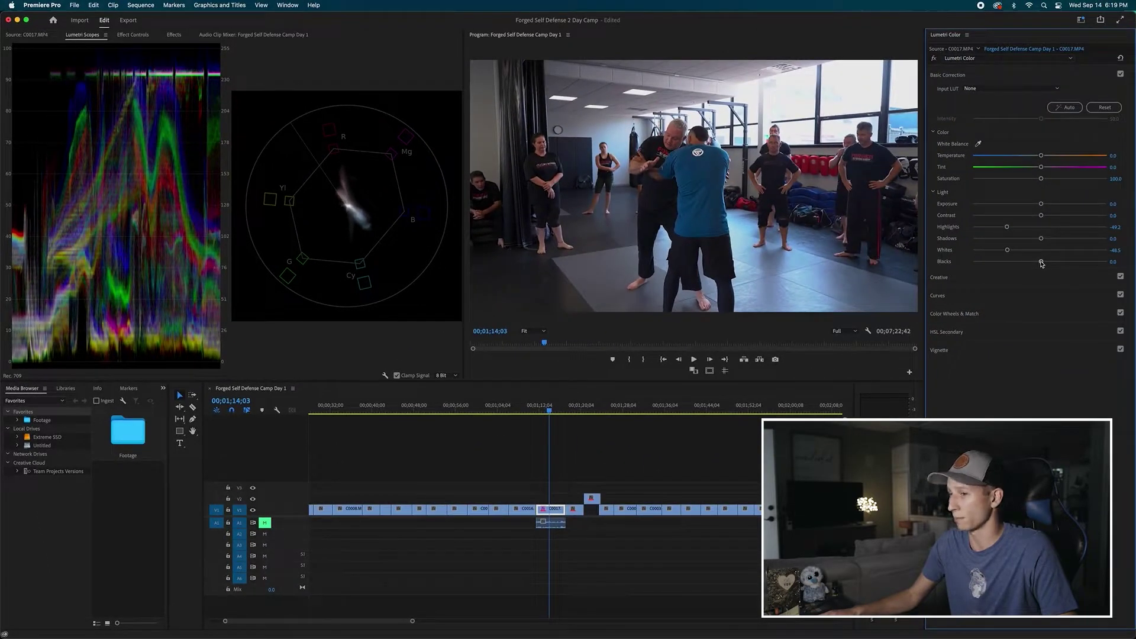
# Raise Blacks to 2.3 and lift Shadows to about 31.3 to brighten dark areas.
pyautogui.moveTo(1042, 264); pyautogui.dragTo(1041, 264)
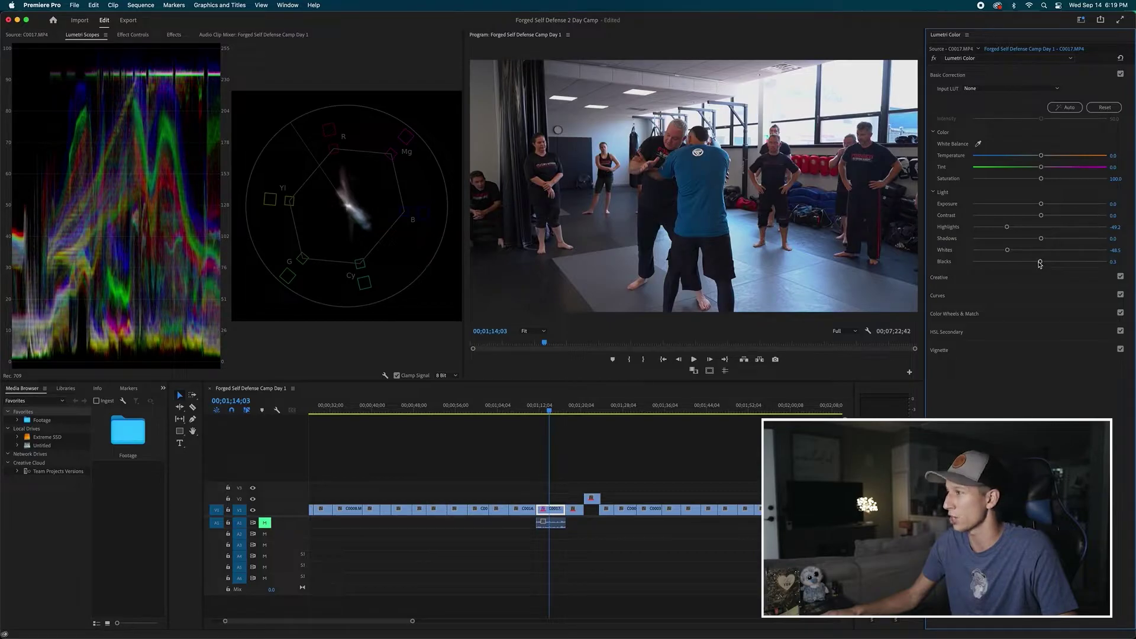
pyautogui.moveTo(1043, 242); pyautogui.dragTo(1056, 242)
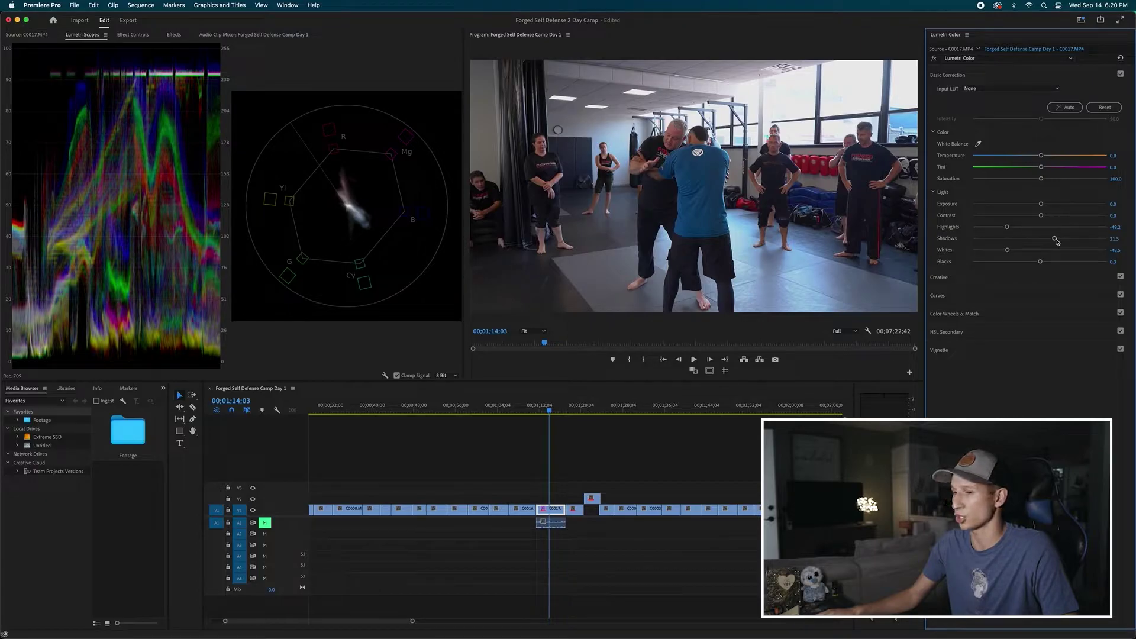
pyautogui.moveTo(1057, 240); pyautogui.dragTo(1063, 241)
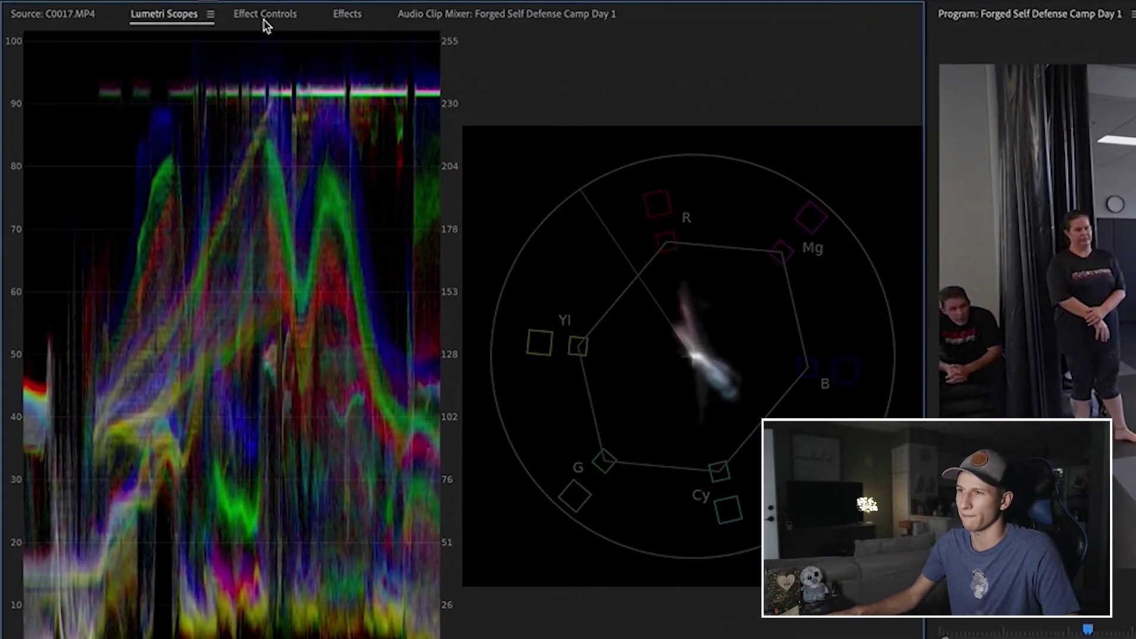
pyautogui.click(265, 16)
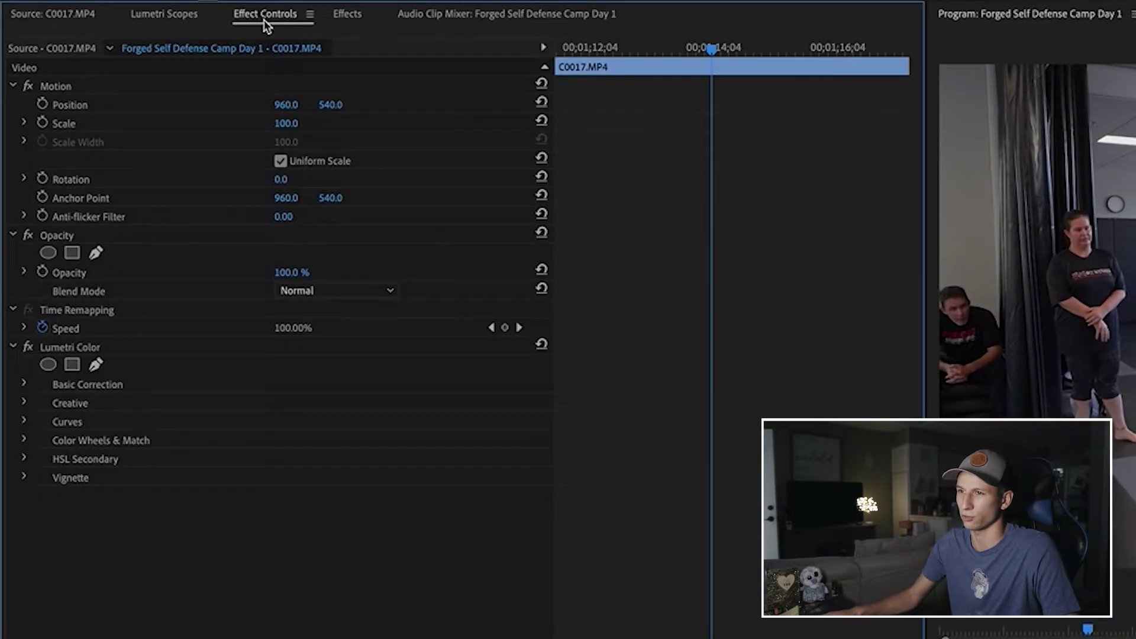
pyautogui.click(28, 348)
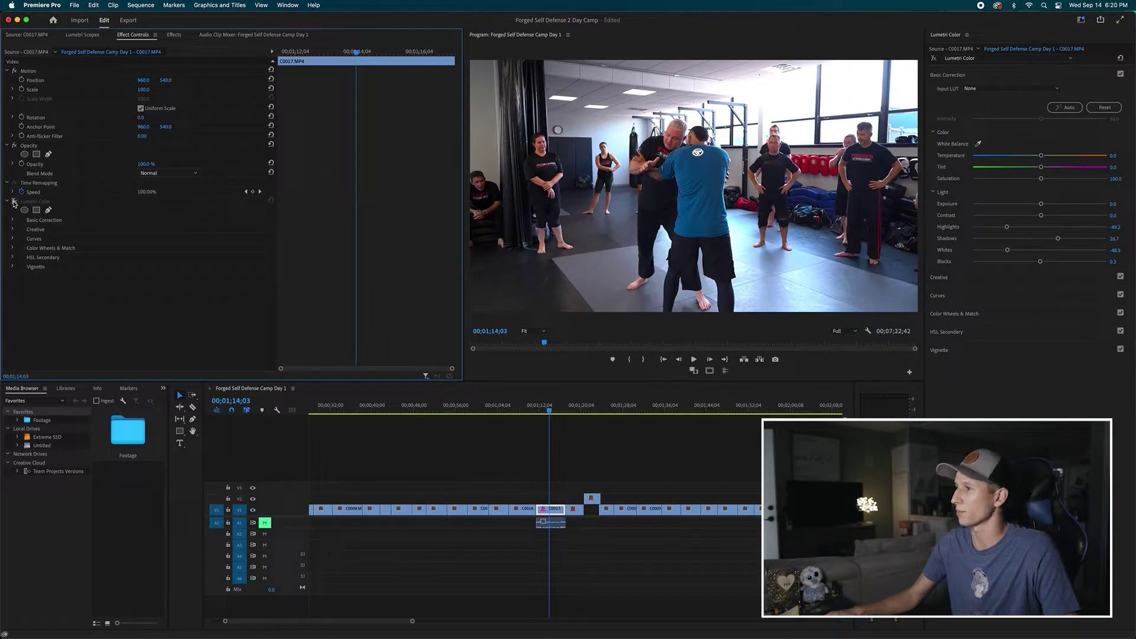
pyautogui.click(14, 201)
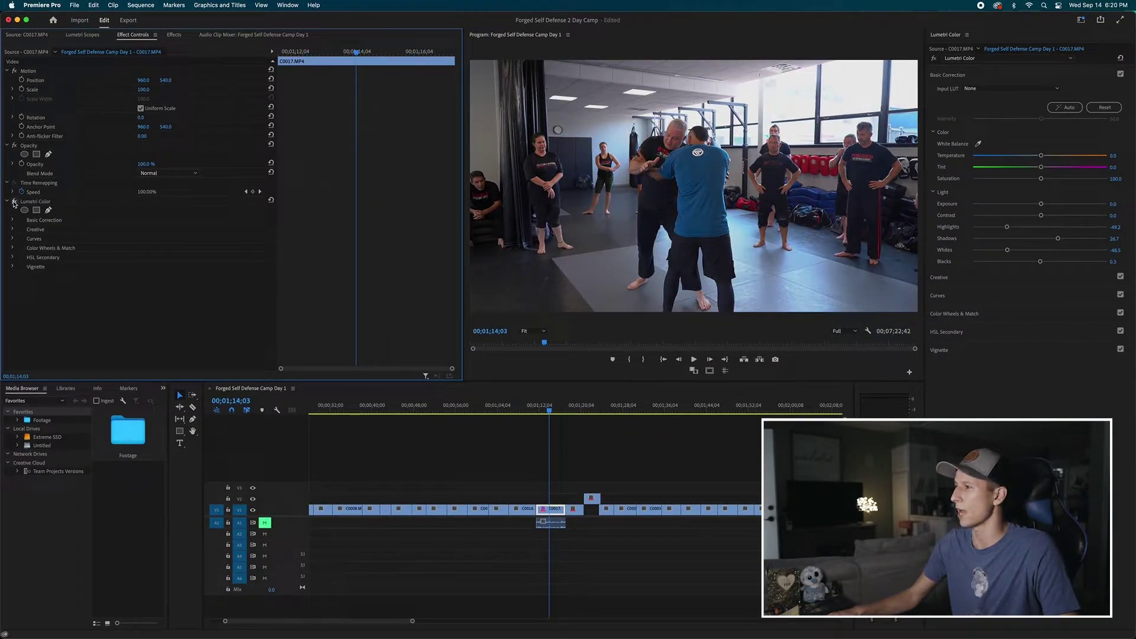
pyautogui.click(14, 202)
pyautogui.click(14, 202)
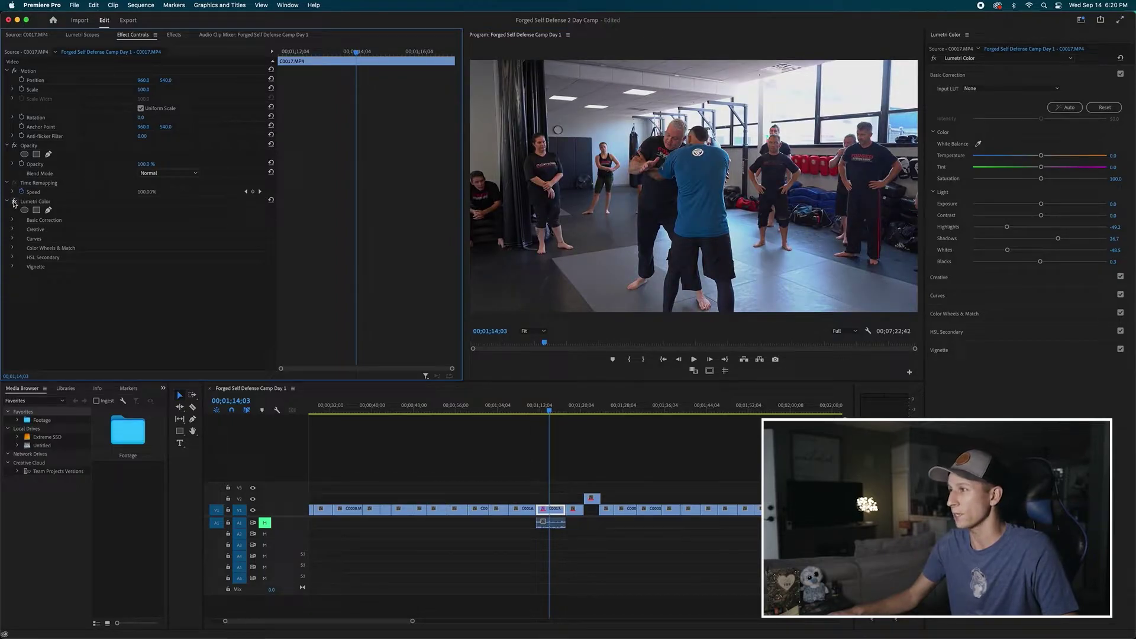
pyautogui.click(14, 201)
pyautogui.click(15, 202)
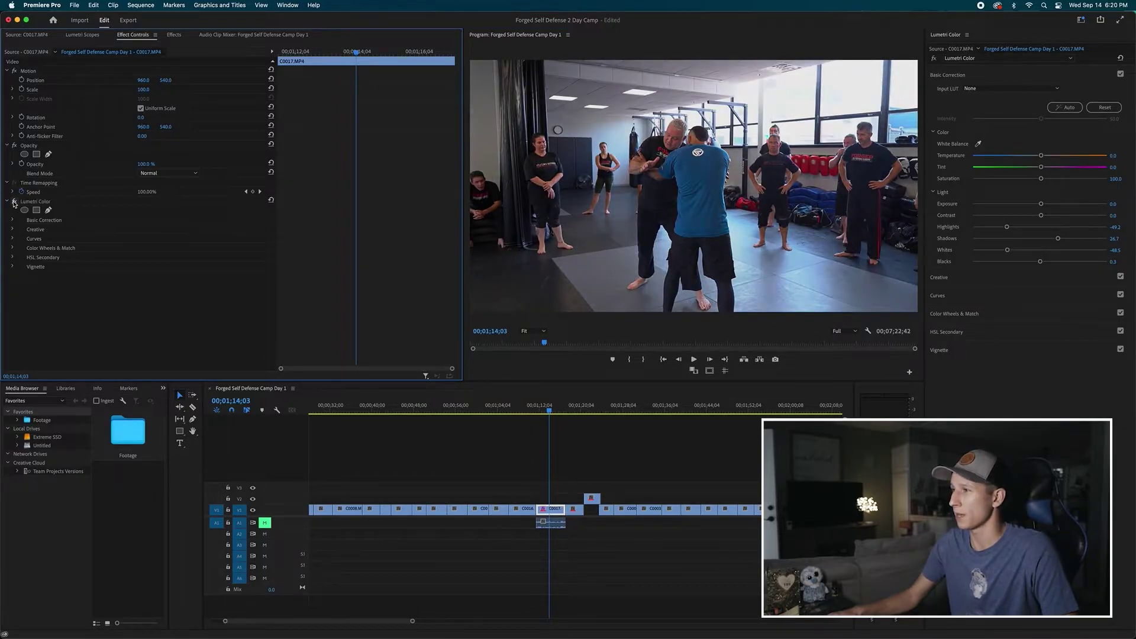
pyautogui.click(14, 202)
pyautogui.click(14, 202)
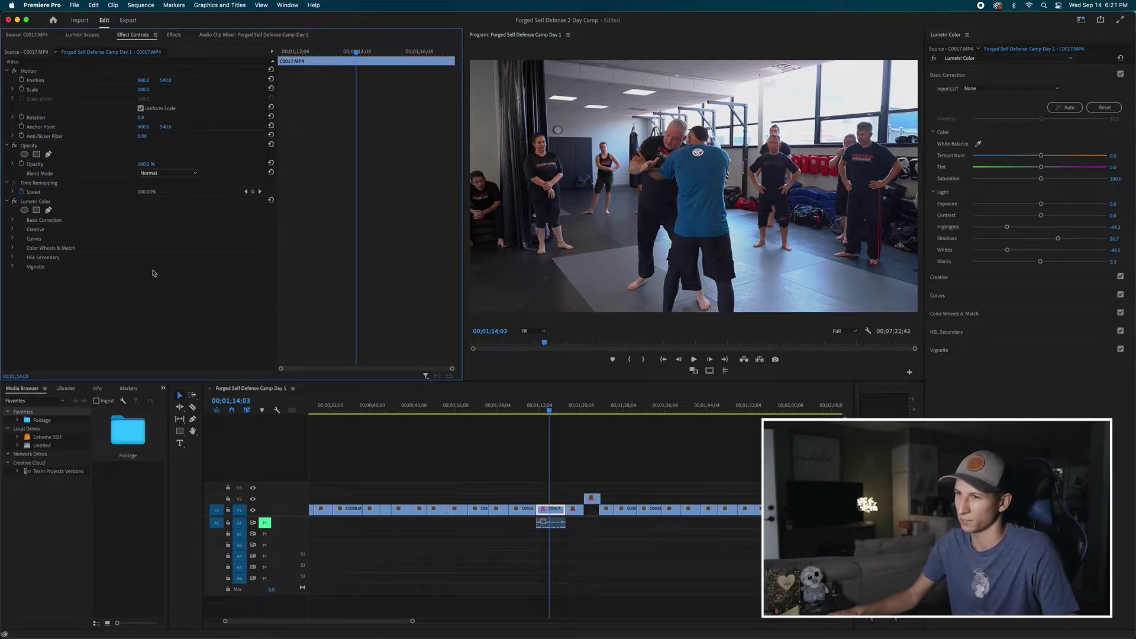
pyautogui.click(86, 35)
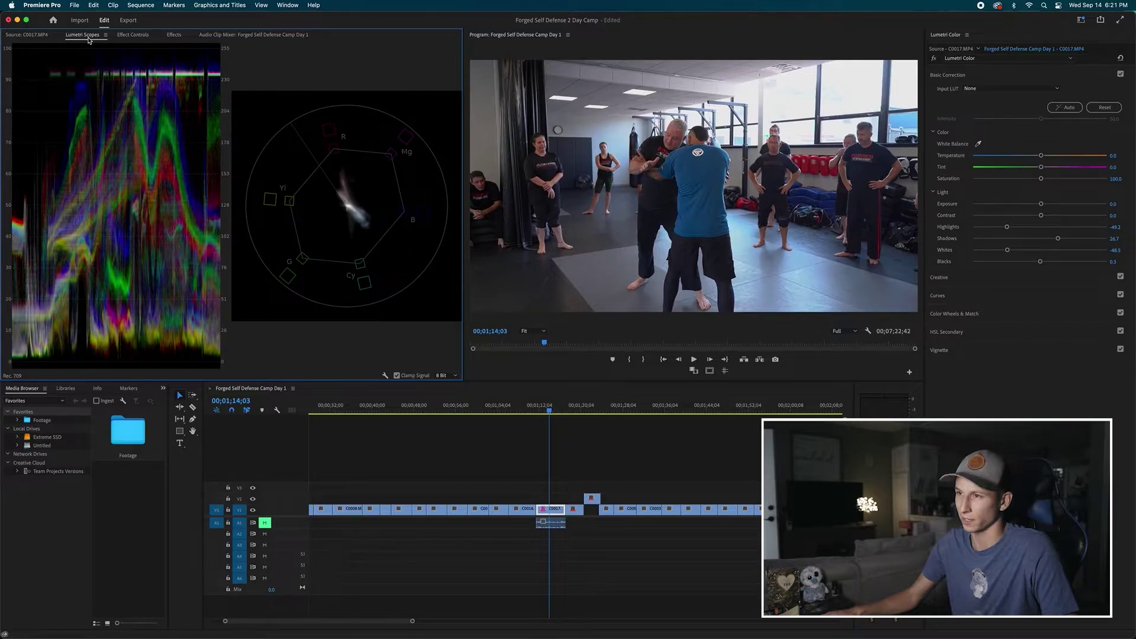
# Raise Contrast to roughly 28 after briefly previewing it at maximum.
pyautogui.click(538, 433)
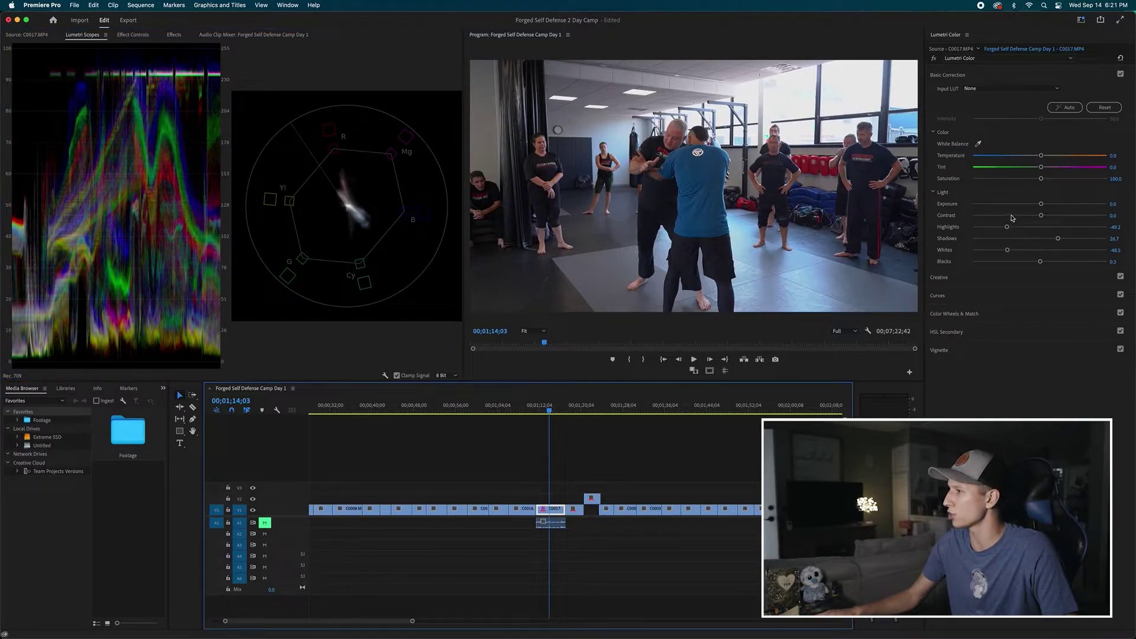
pyautogui.moveTo(1041, 216); pyautogui.dragTo(1062, 217)
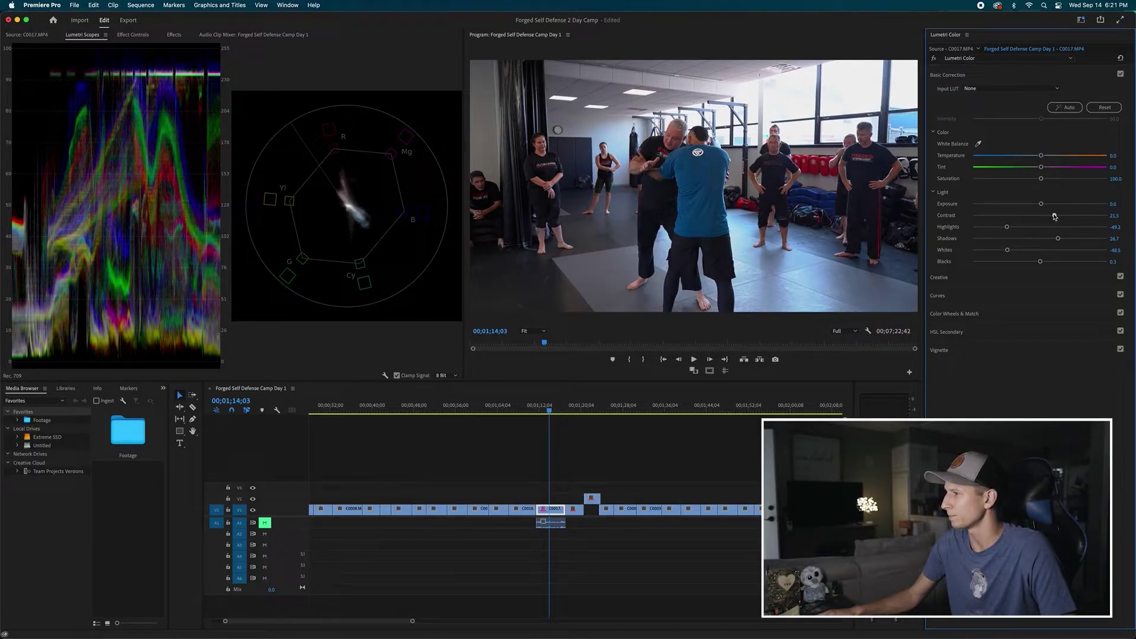
pyautogui.moveTo(1054, 216); pyautogui.dragTo(1134, 216)
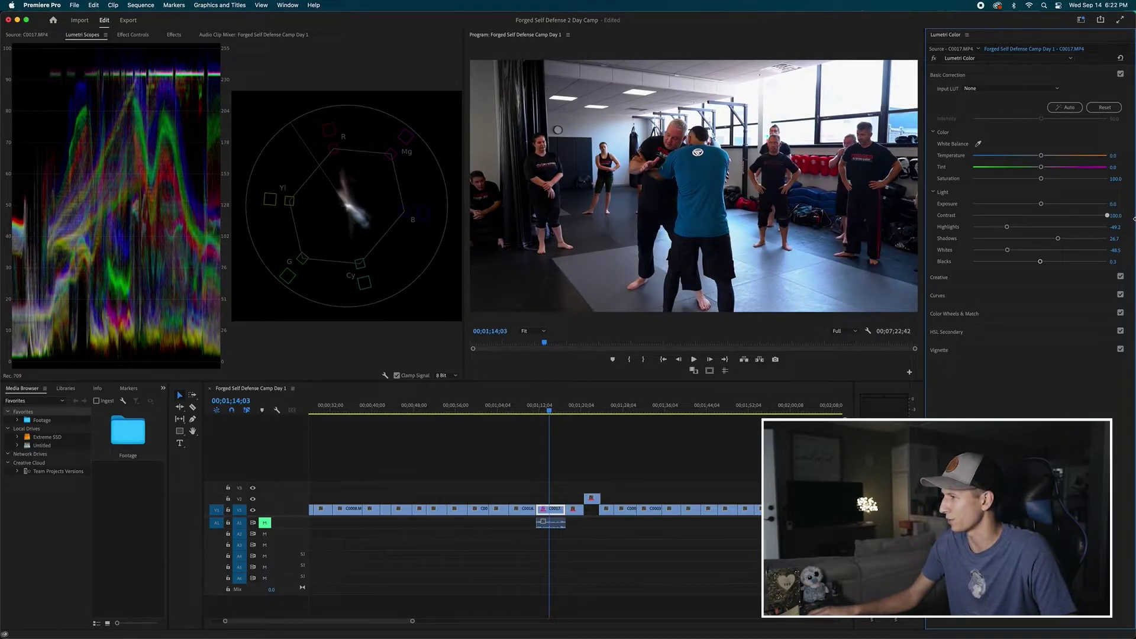
pyautogui.moveTo(1110, 216); pyautogui.dragTo(1058, 217)
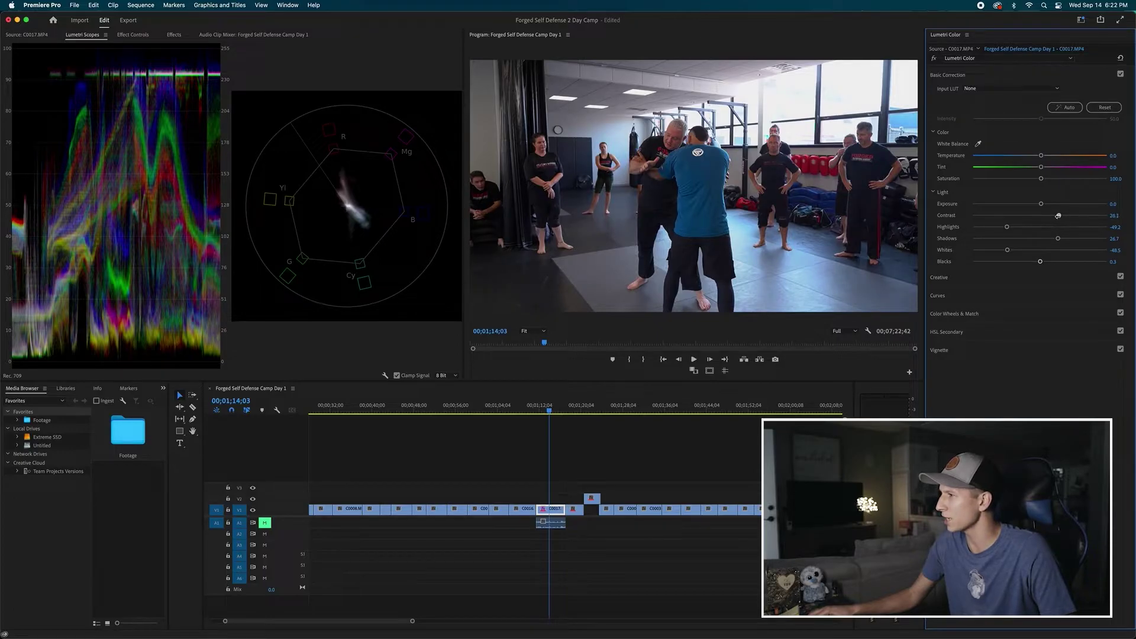
# Expand the Creative section and boost Saturation to about 127.
pyautogui.click(941, 278)
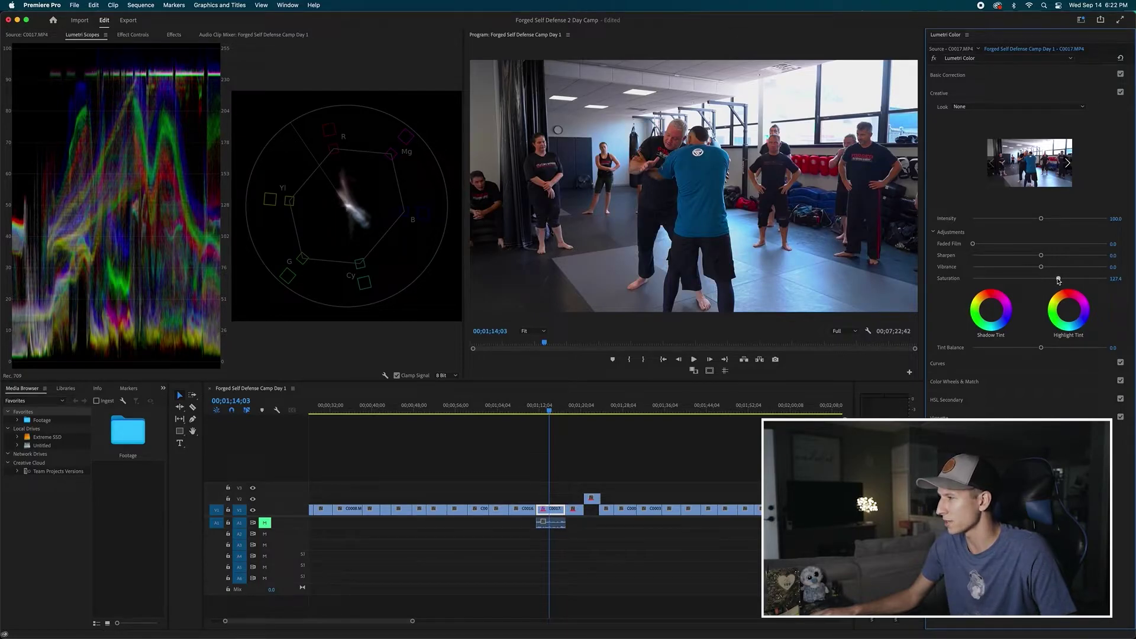
pyautogui.moveTo(1060, 279); pyautogui.dragTo(1134, 277)
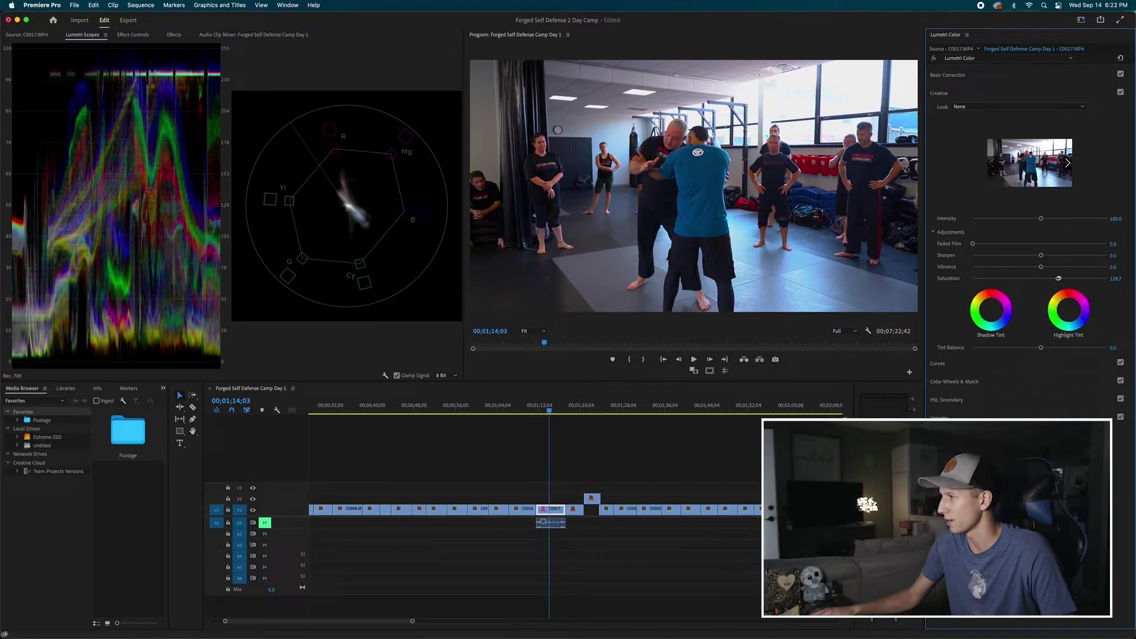
# Switch to Effect Controls and expand Lumetri's Basic Correction section.
pyautogui.click(133, 34)
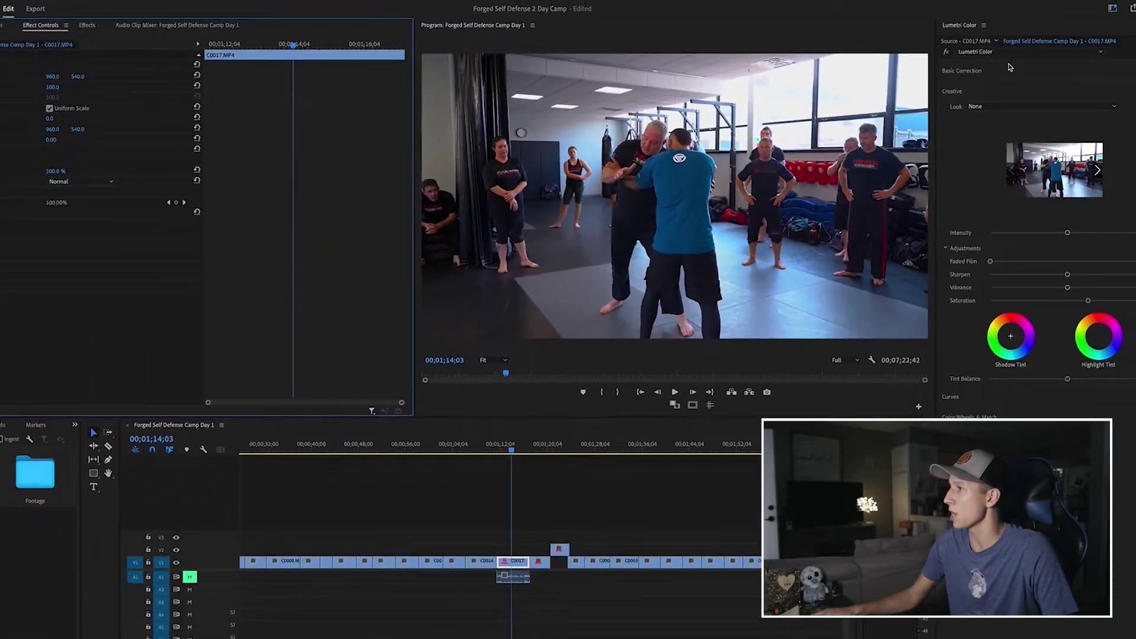
pyautogui.click(957, 76)
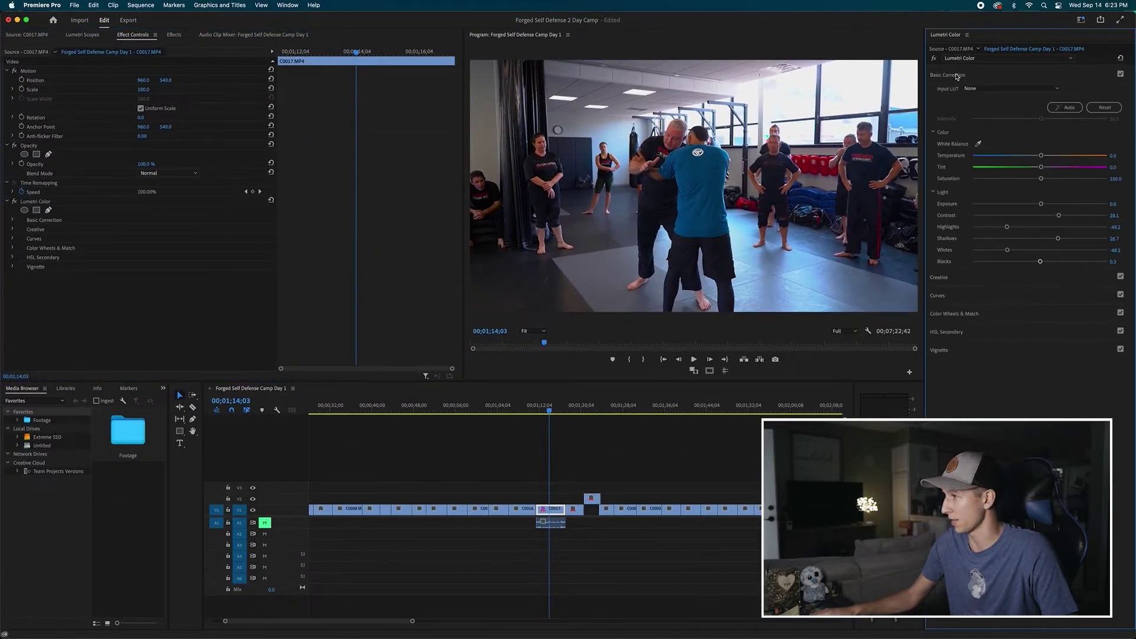
# Expand RGB Curves and reset the master curve to a straight line.
pyautogui.click(943, 296)
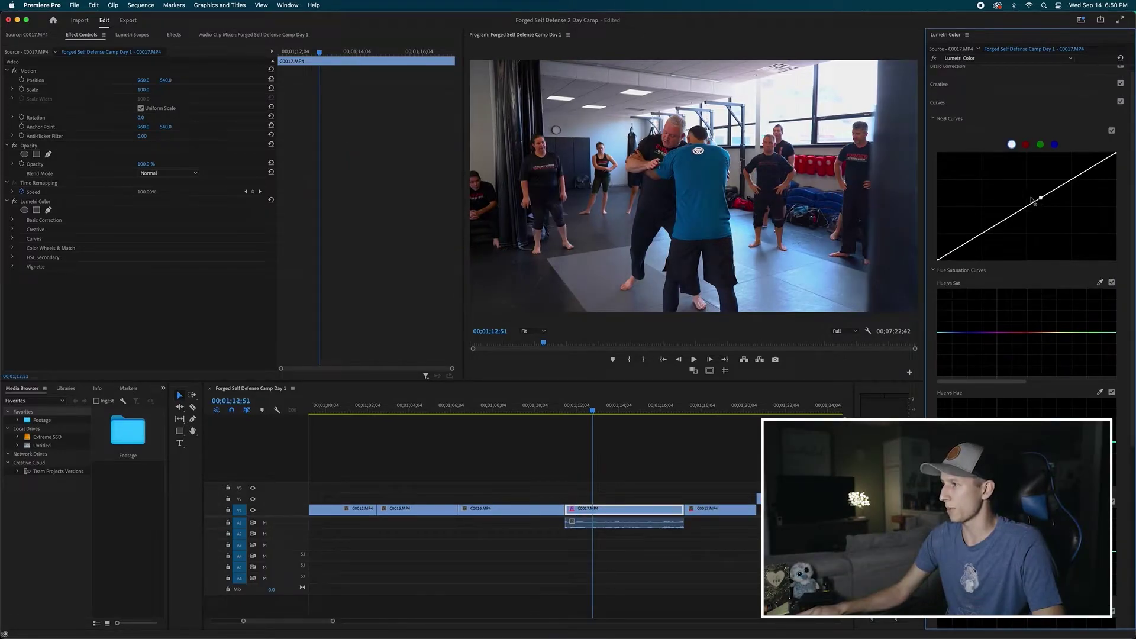
pyautogui.moveTo(1032, 200); pyautogui.dragTo(1041, 239)
pyautogui.doubleClick(1057, 208)
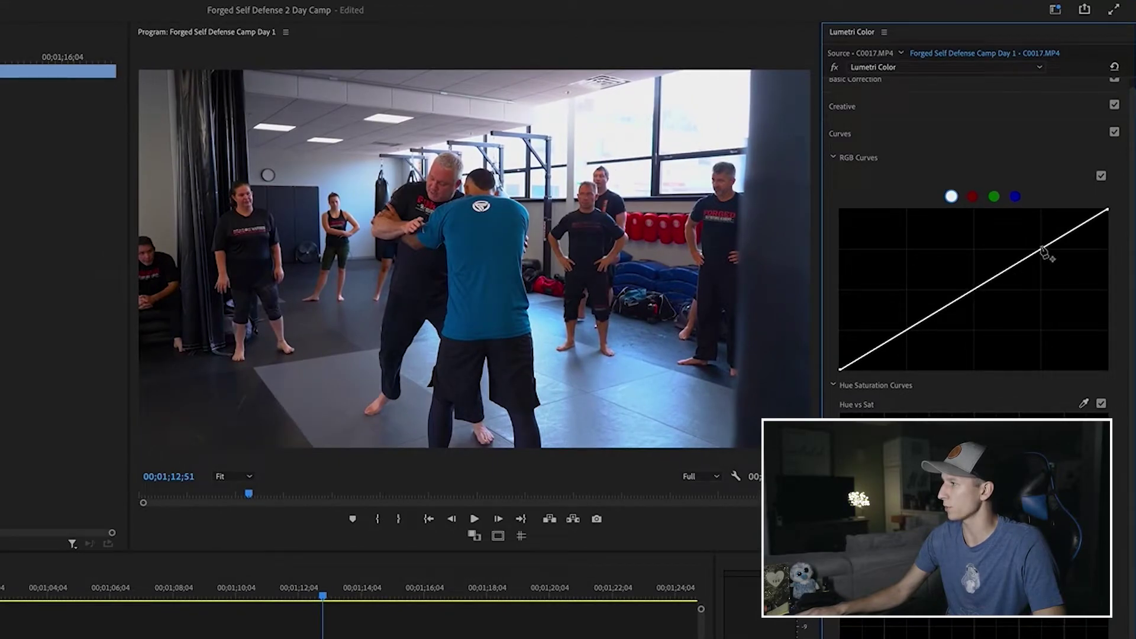
# Add shadow and highlight points and pull the highlight point below the diagonal.
pyautogui.click(1041, 250)
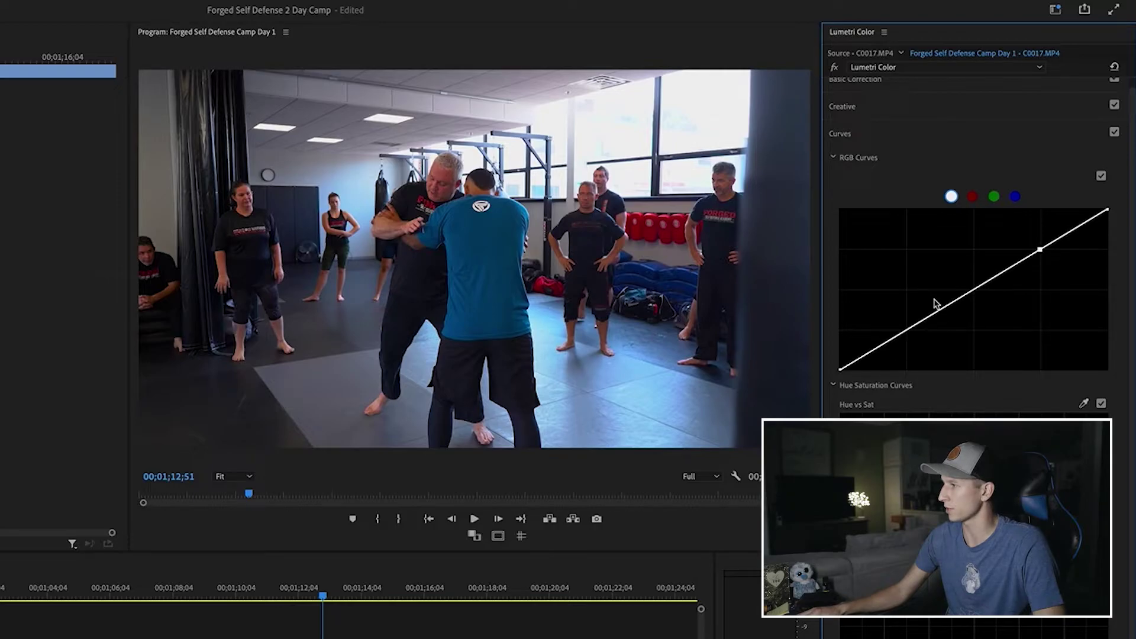
pyautogui.click(907, 332)
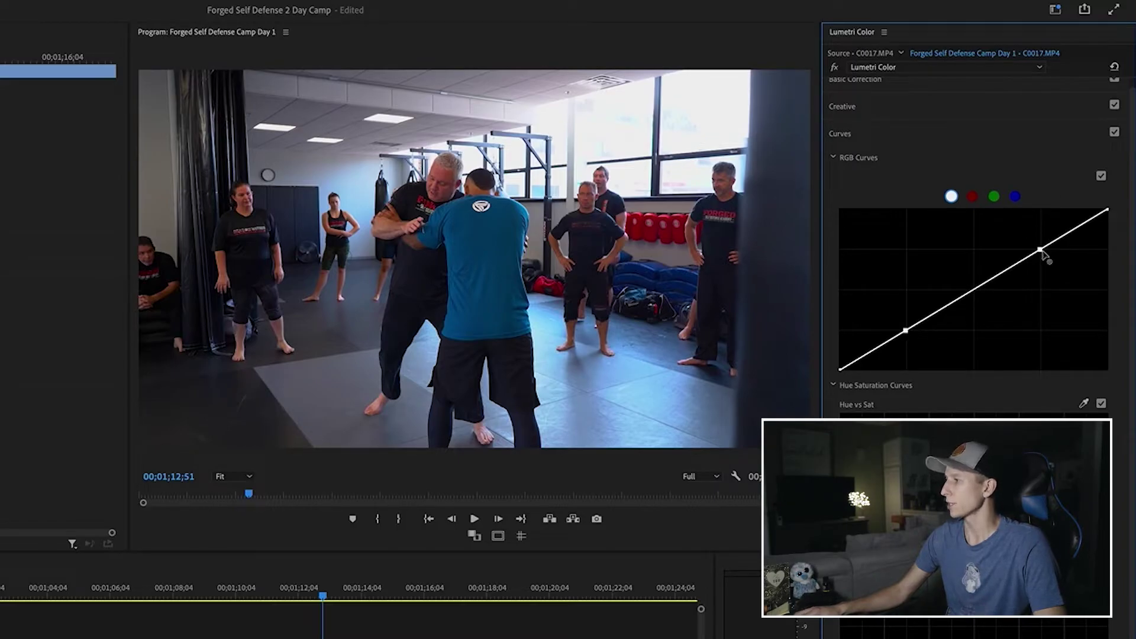
pyautogui.moveTo(1040, 251); pyautogui.dragTo(1050, 266)
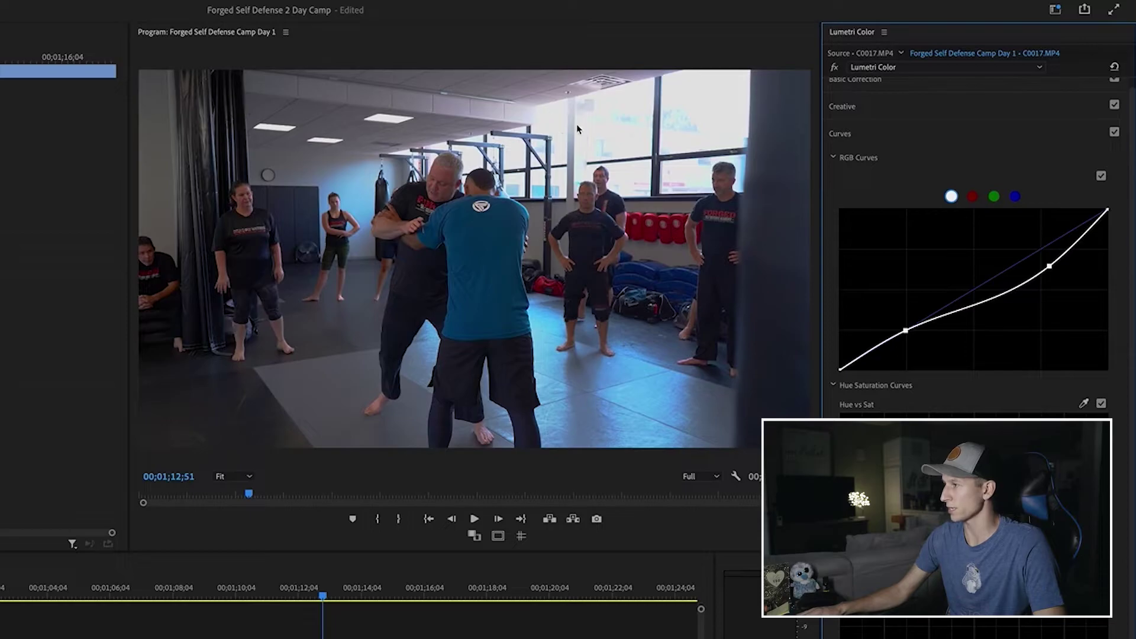
pyautogui.moveTo(1051, 267); pyautogui.dragTo(1058, 273)
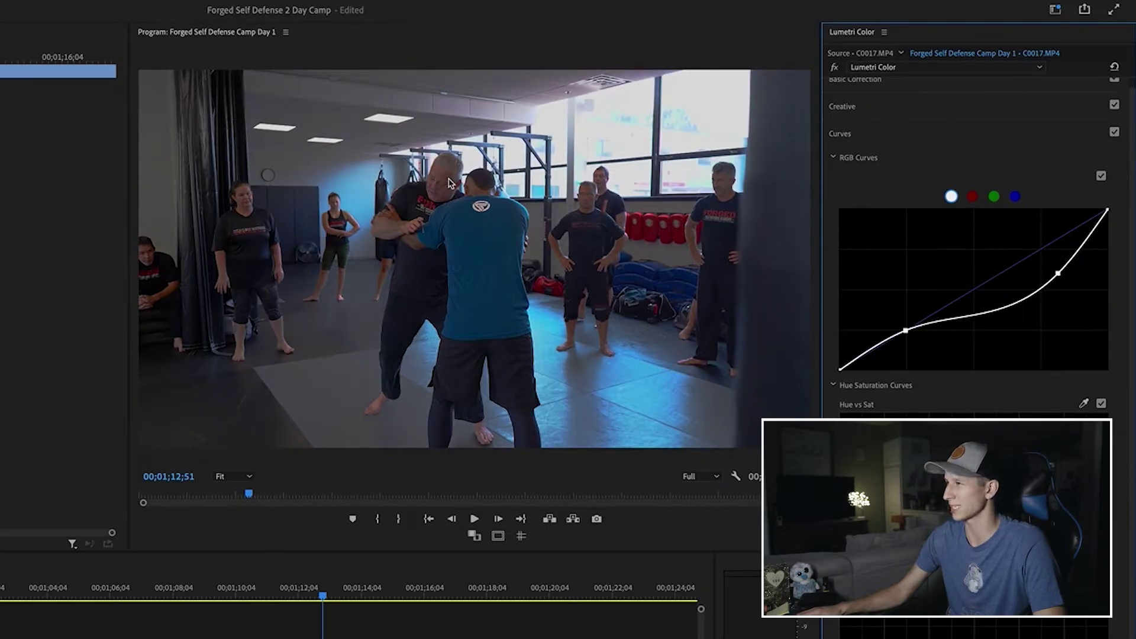
pyautogui.hotkey('ctrl', 'z')
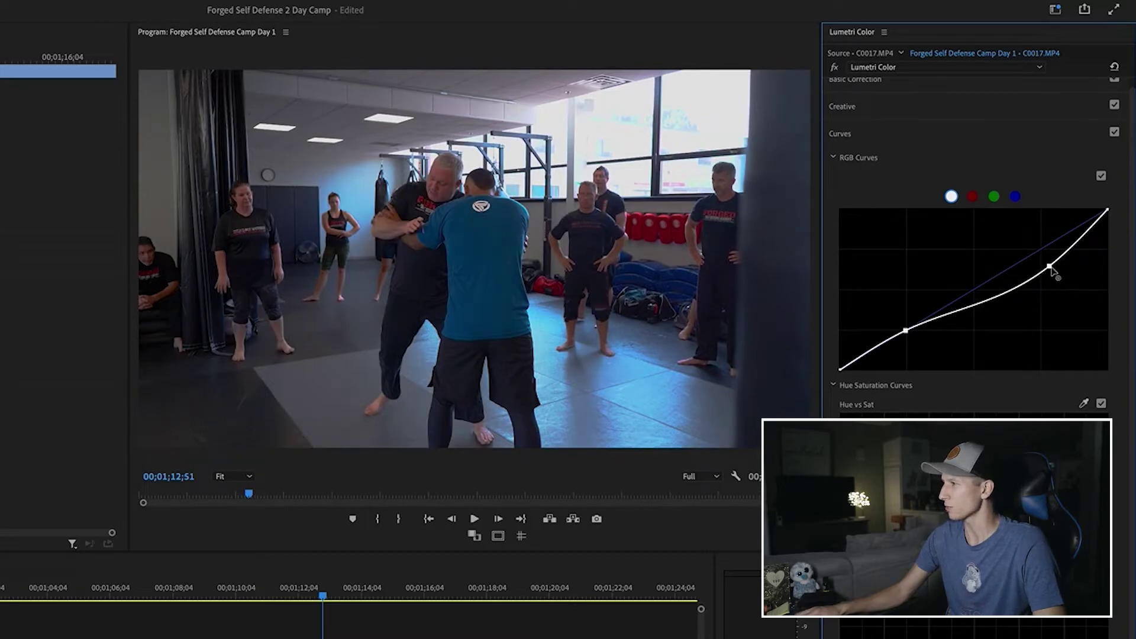
pyautogui.moveTo(1054, 271); pyautogui.dragTo(1049, 266)
pyautogui.hotkey('shift', 'Right')
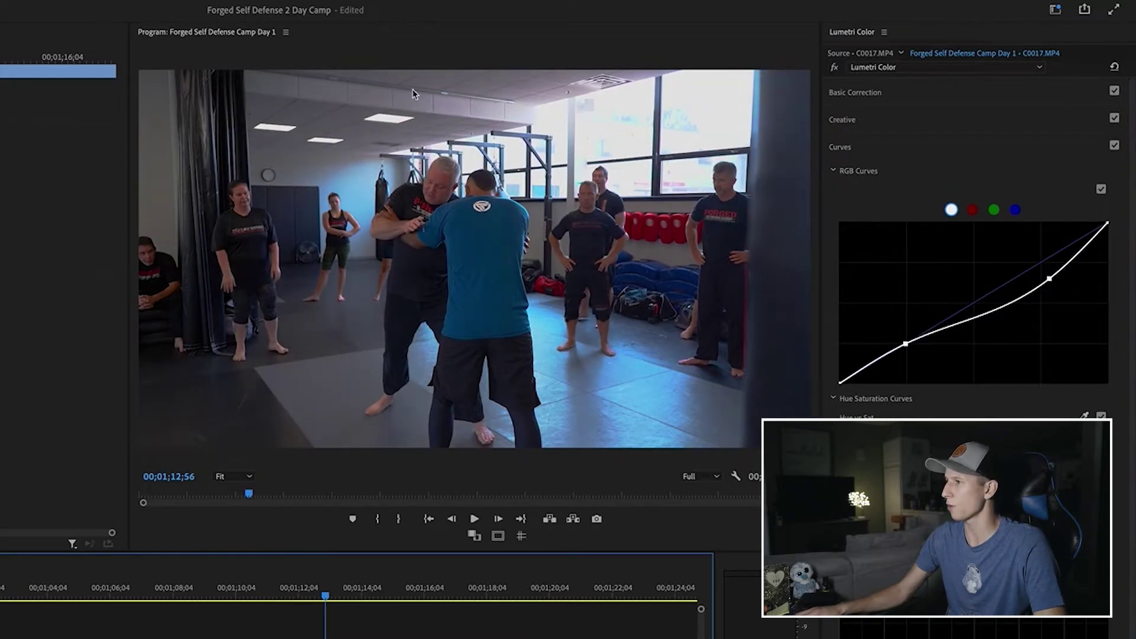
# Toggle the RGB curve off and on to compare, and nudge the shadow point.
pyautogui.click(1101, 190)
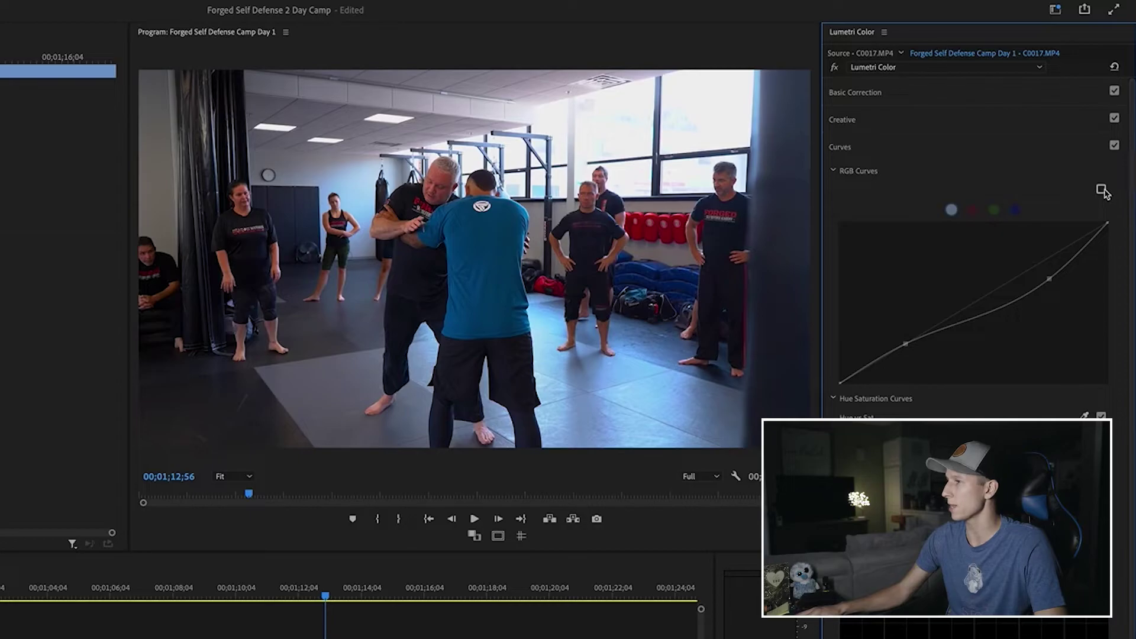
pyautogui.click(1101, 190)
pyautogui.click(1101, 190)
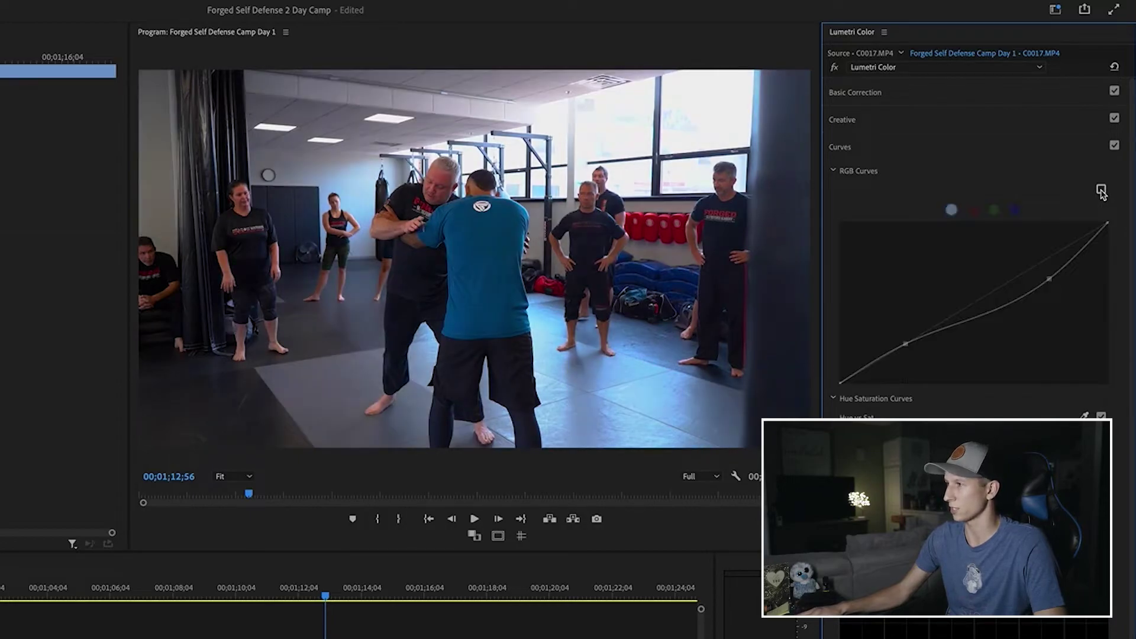
pyautogui.click(1101, 191)
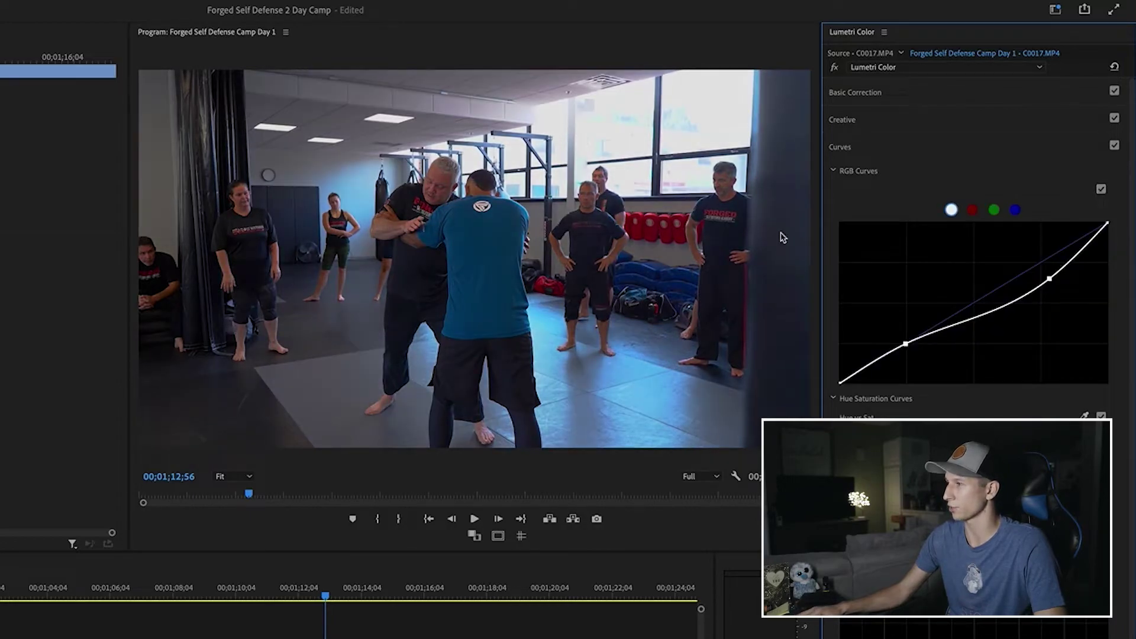
pyautogui.click(1101, 190)
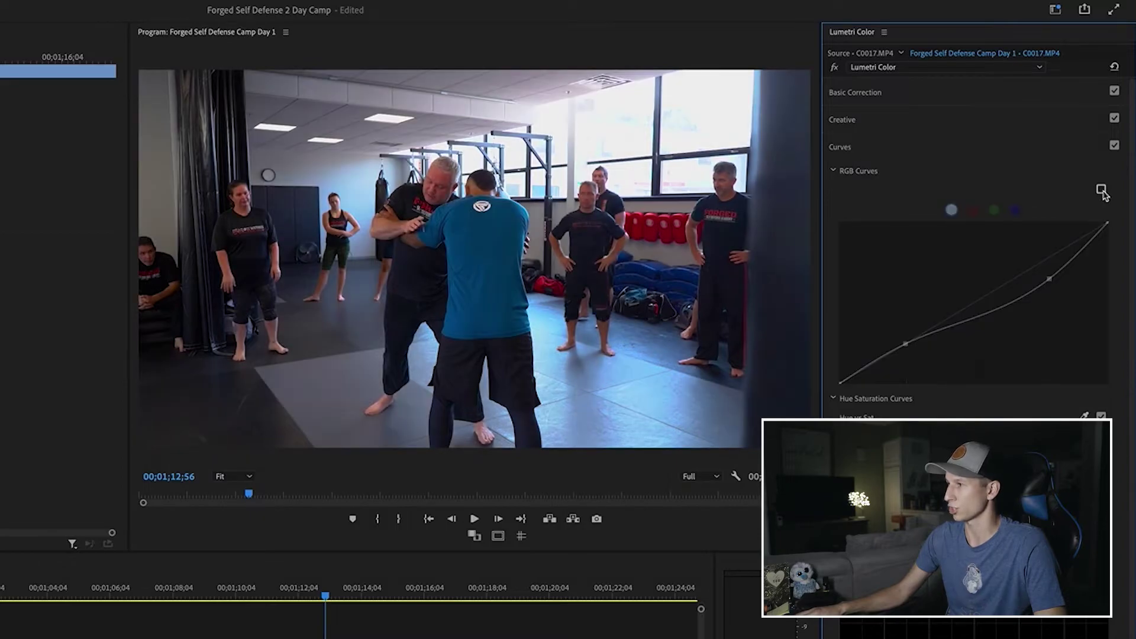
pyautogui.click(1101, 190)
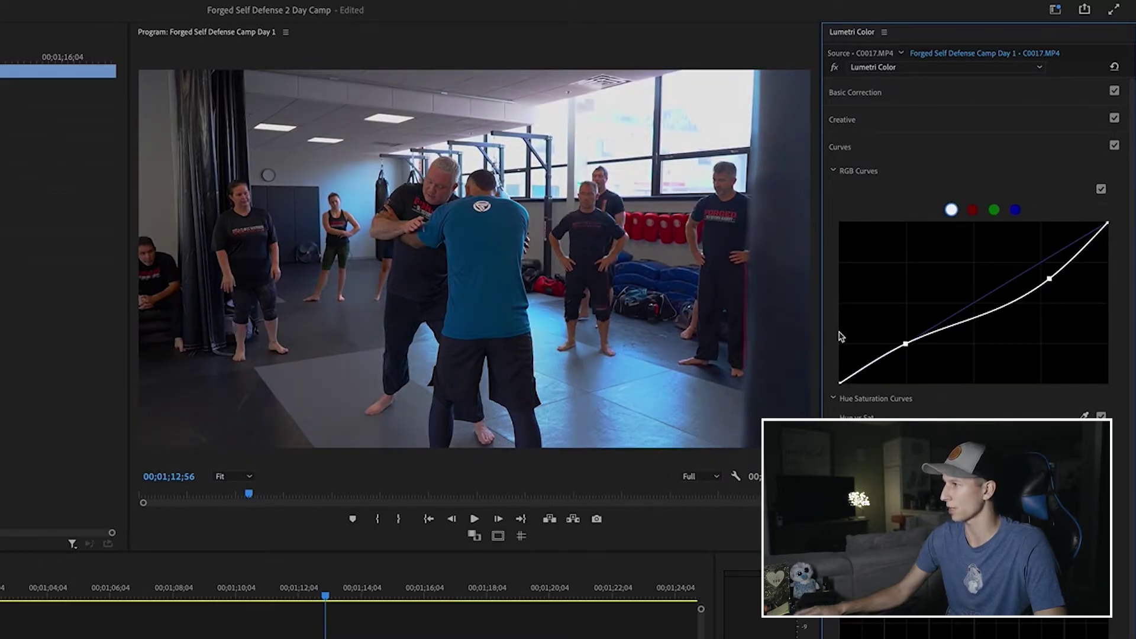
pyautogui.moveTo(906, 344)
pyautogui.mouseDown()
pyautogui.moveTo(919, 362)
pyautogui.moveTo(908, 348)
pyautogui.mouseUp()
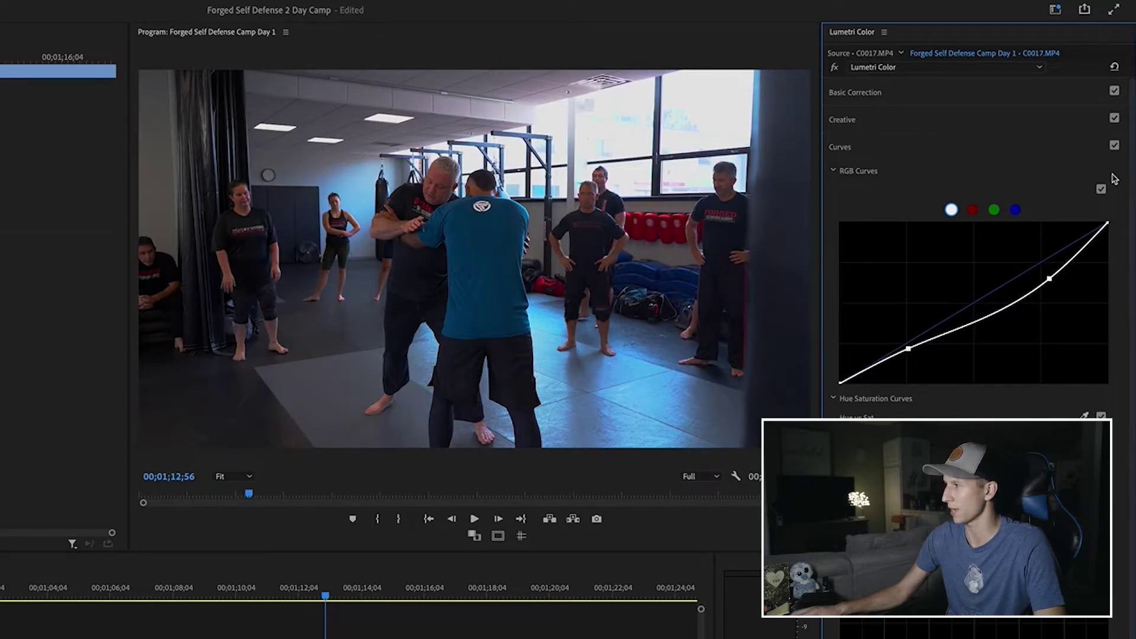
# Compare again with the curve toggle, leave the curve on, and reopen Basic Correction.
pyautogui.click(1101, 190)
pyautogui.click(1102, 189)
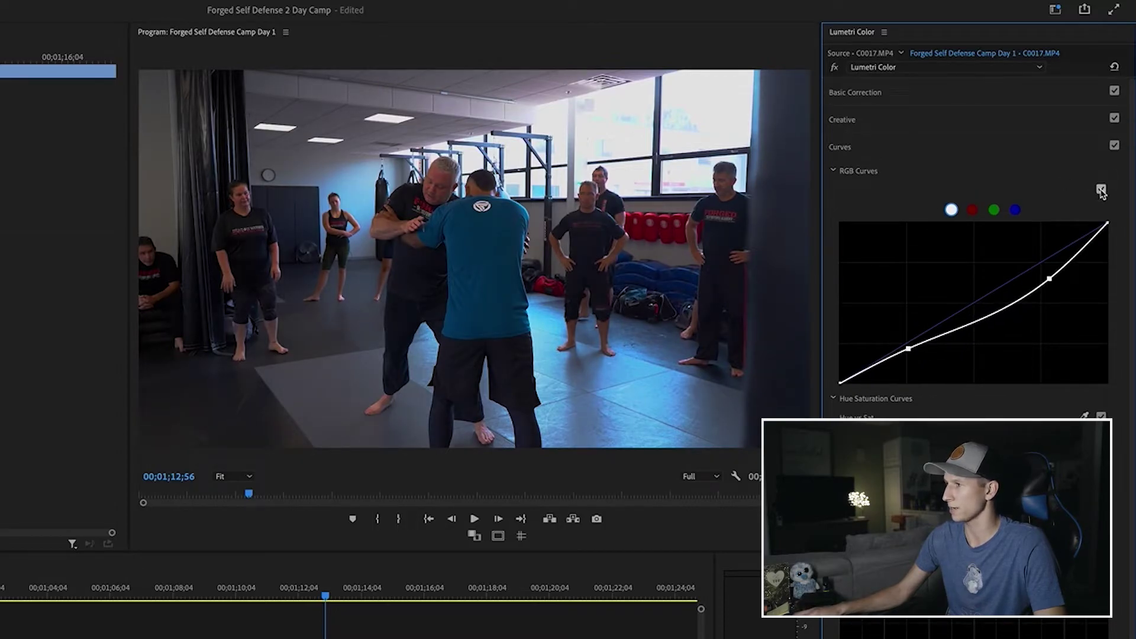
pyautogui.click(1102, 189)
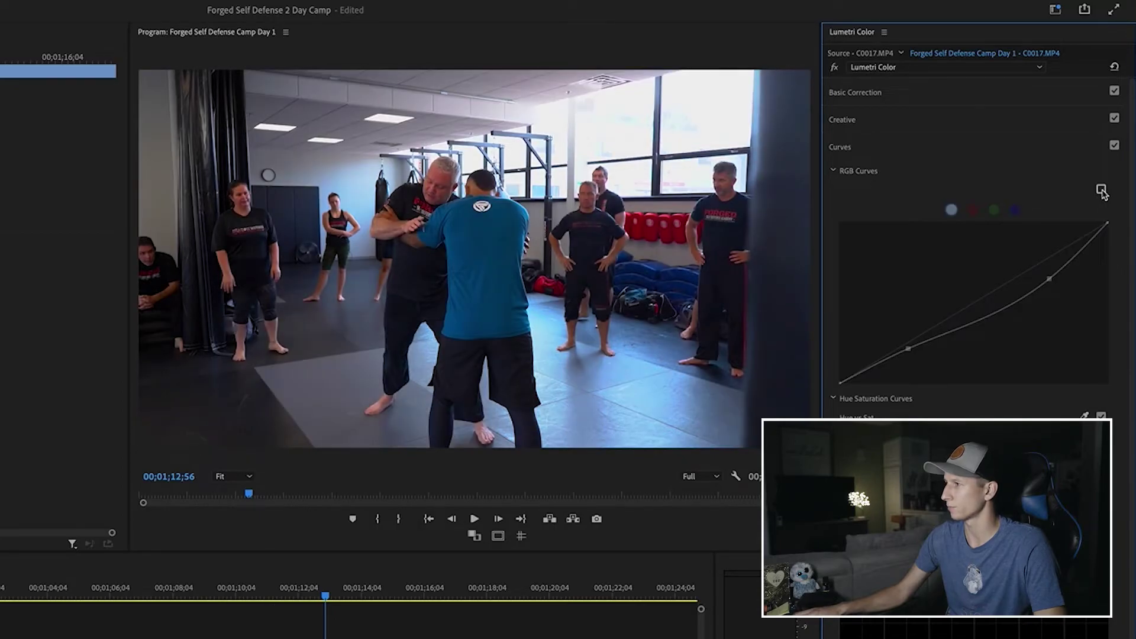
pyautogui.click(1101, 189)
pyautogui.click(1101, 190)
pyautogui.click(1101, 189)
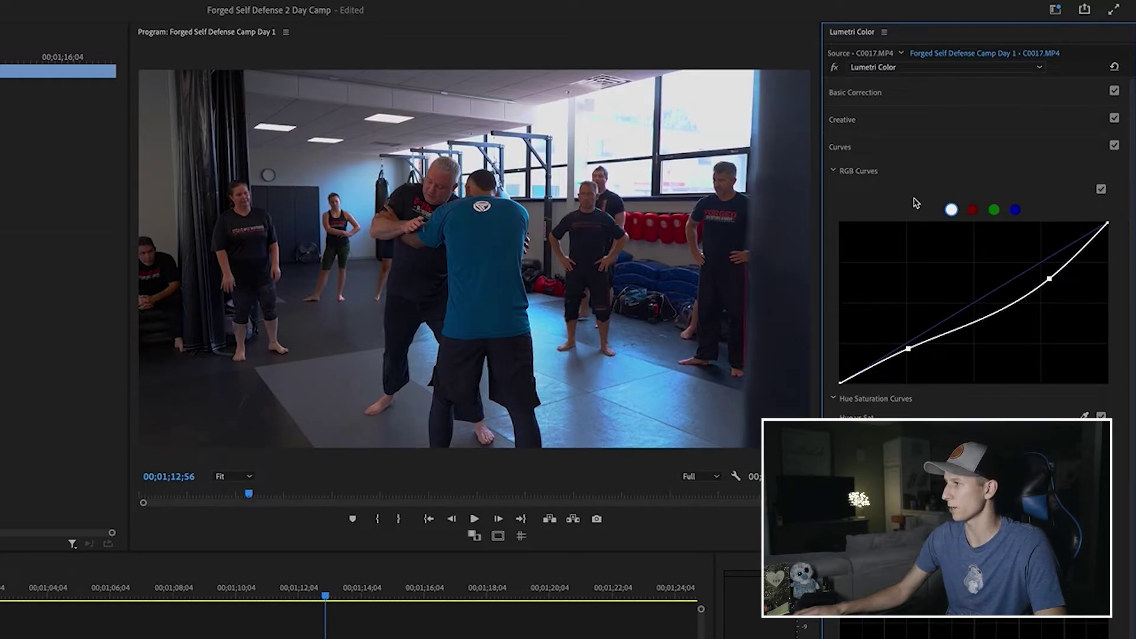
pyautogui.click(872, 94)
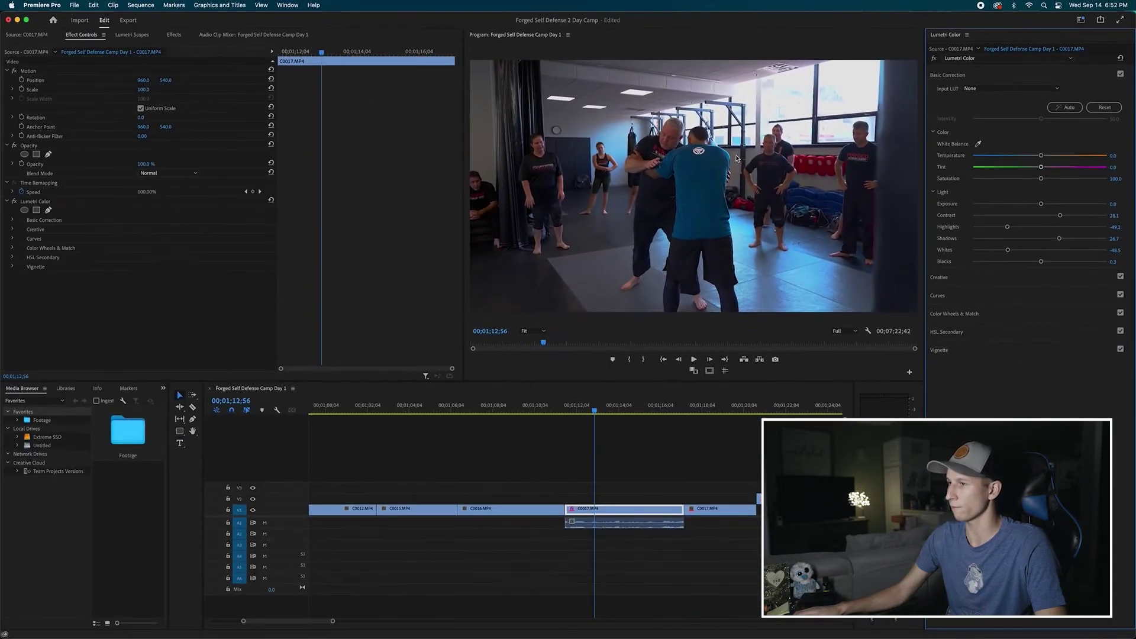
pyautogui.click(36, 202)
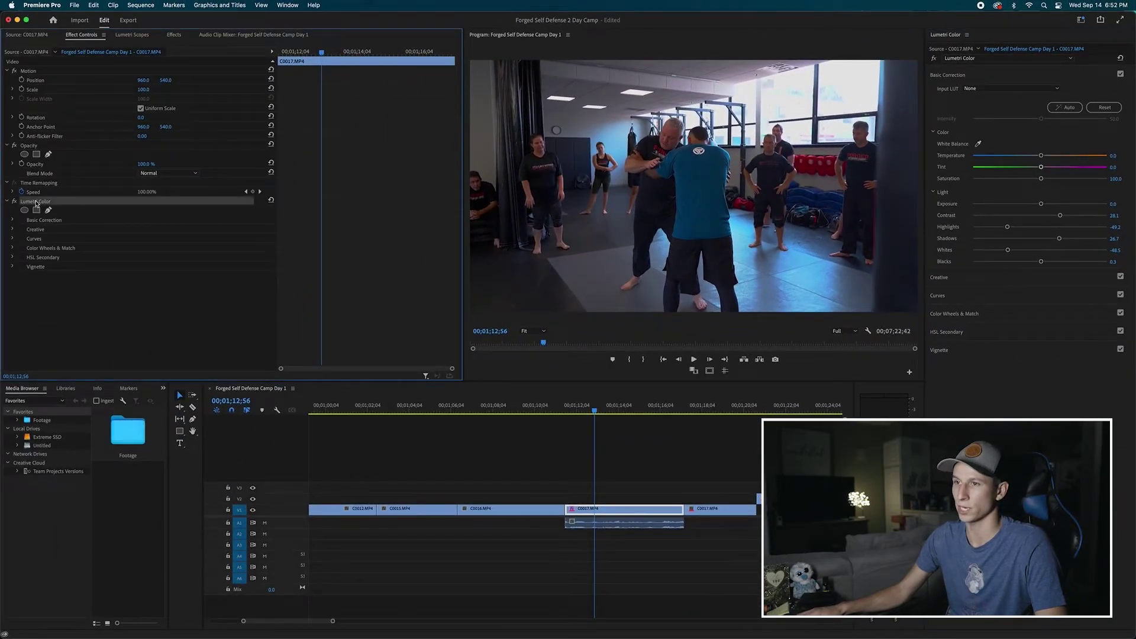
pyautogui.click(15, 202)
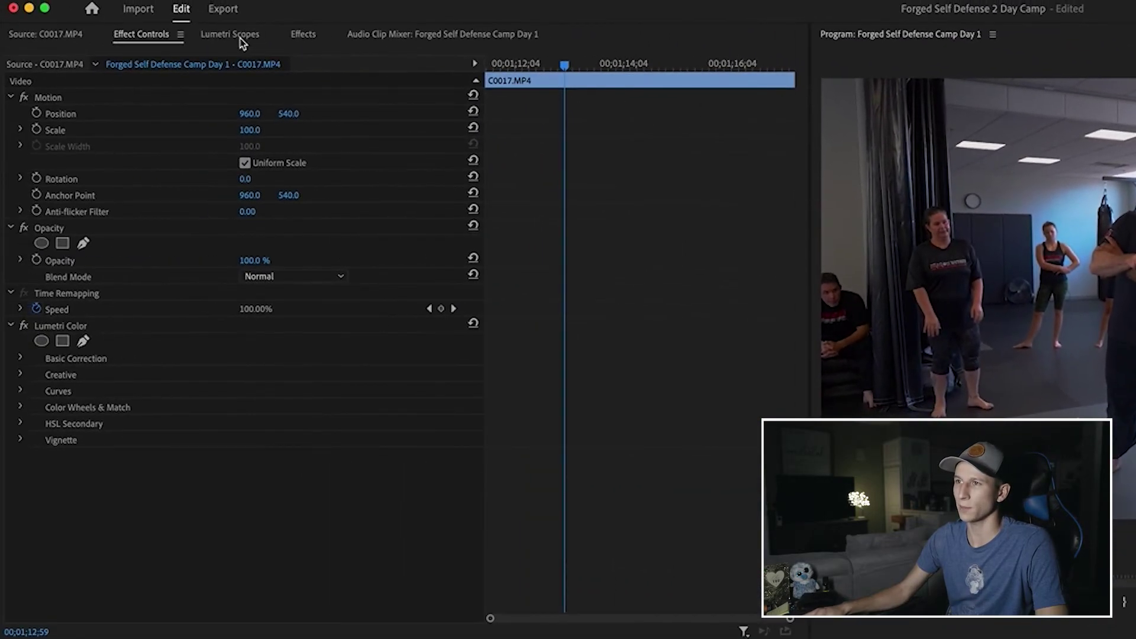
# Show the Lumetri Scopes to confirm the waveform's highlights sit below clipping.
pyautogui.click(239, 38)
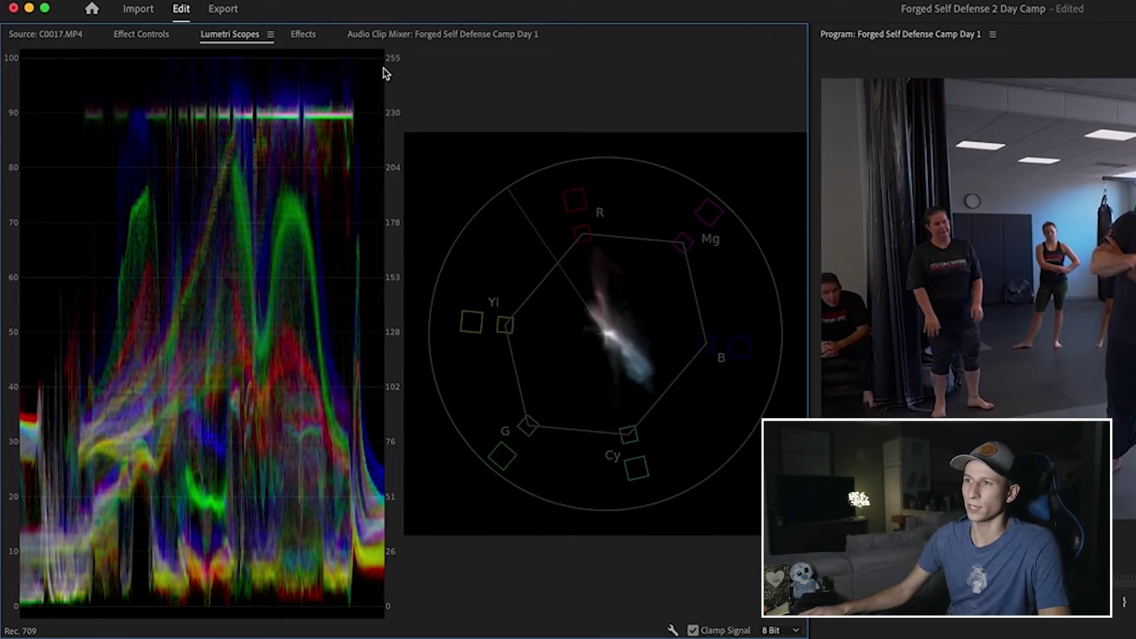